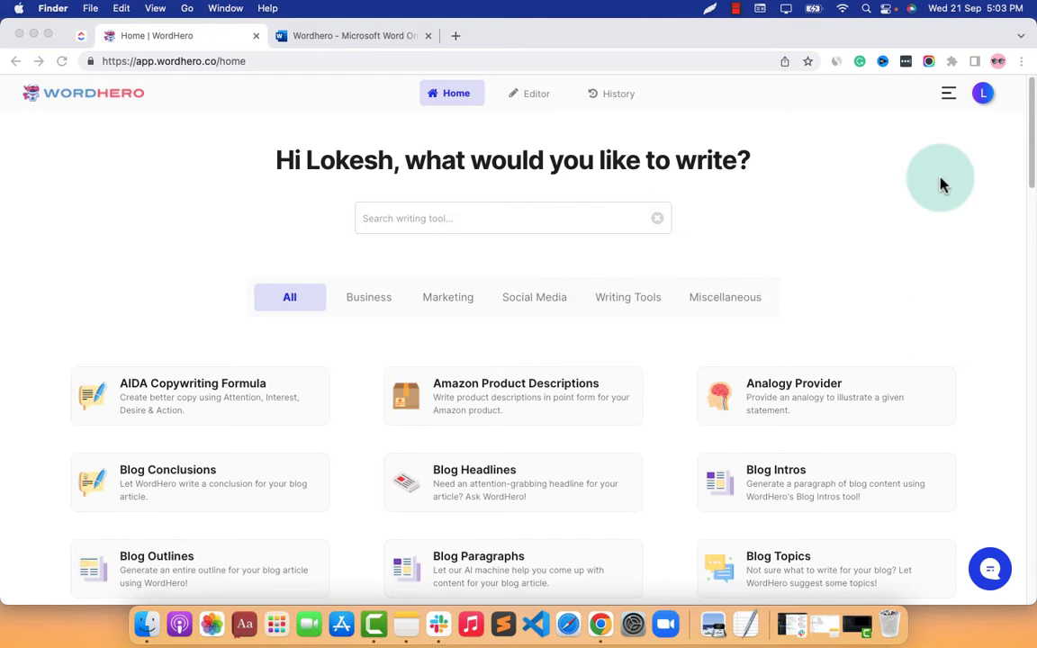
# Search Google for appsumo in a new browser tab
pyautogui.click(1034, 160)
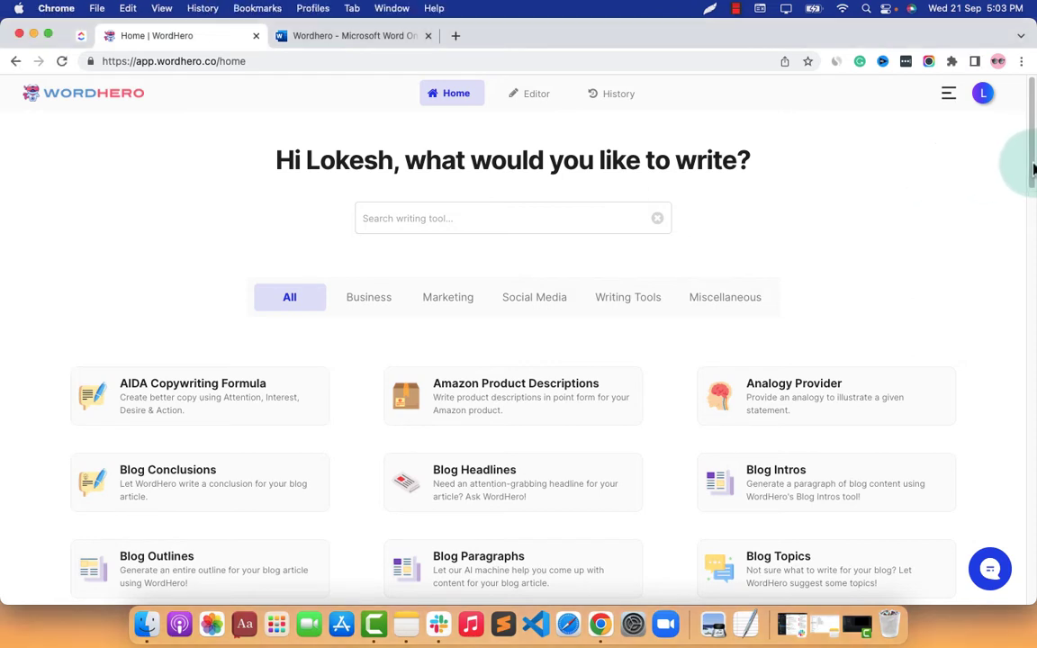
pyautogui.click(455, 40)
pyautogui.write('app')
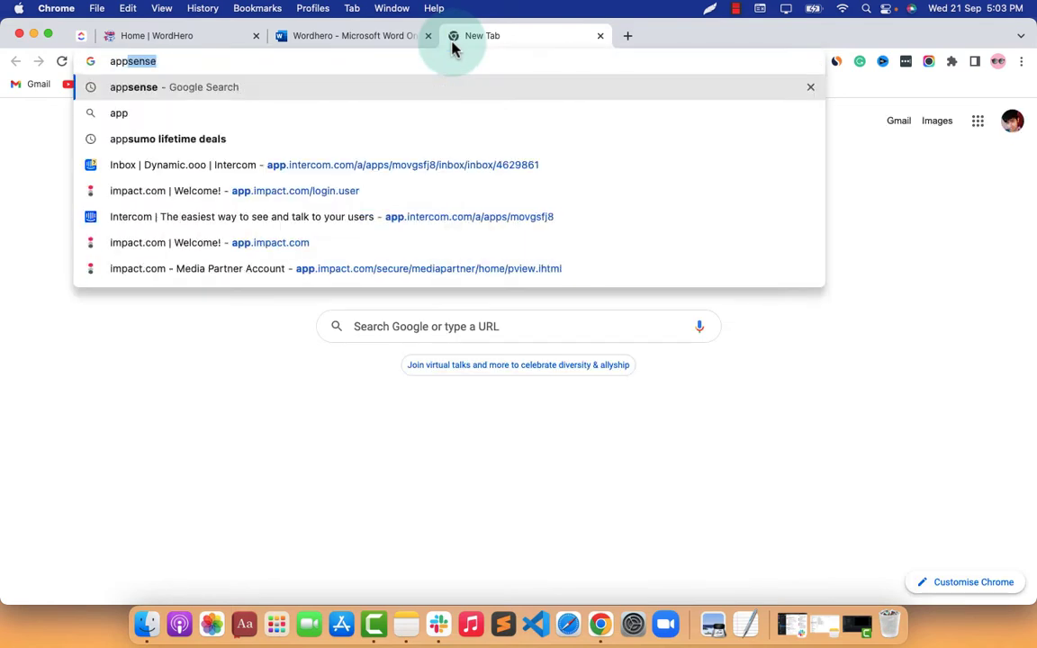
pyautogui.write('sum')
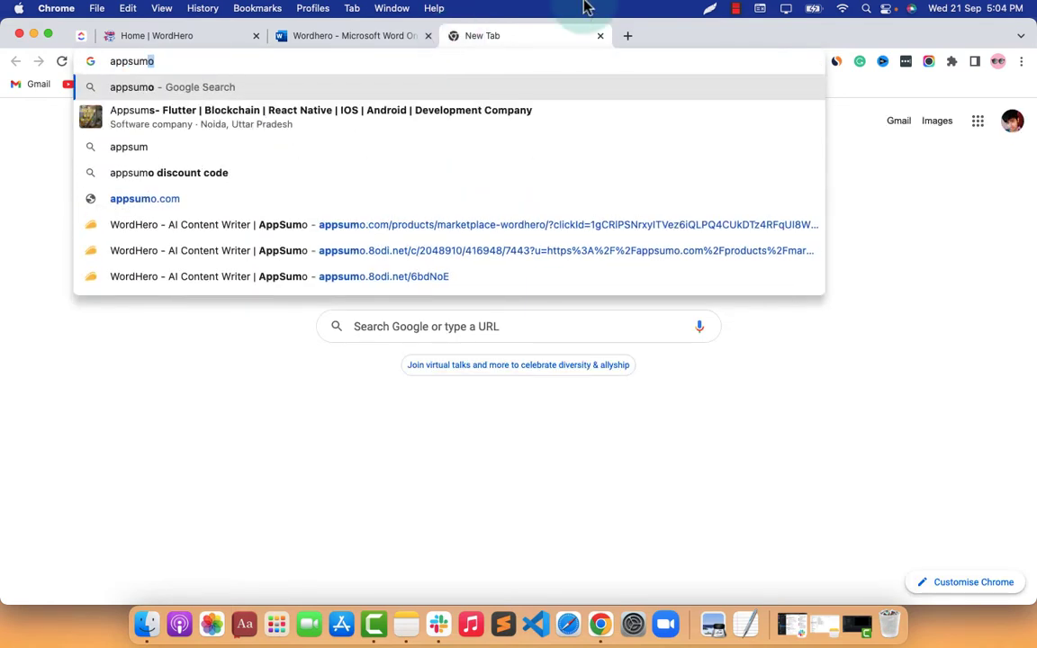
pyautogui.press('Return')
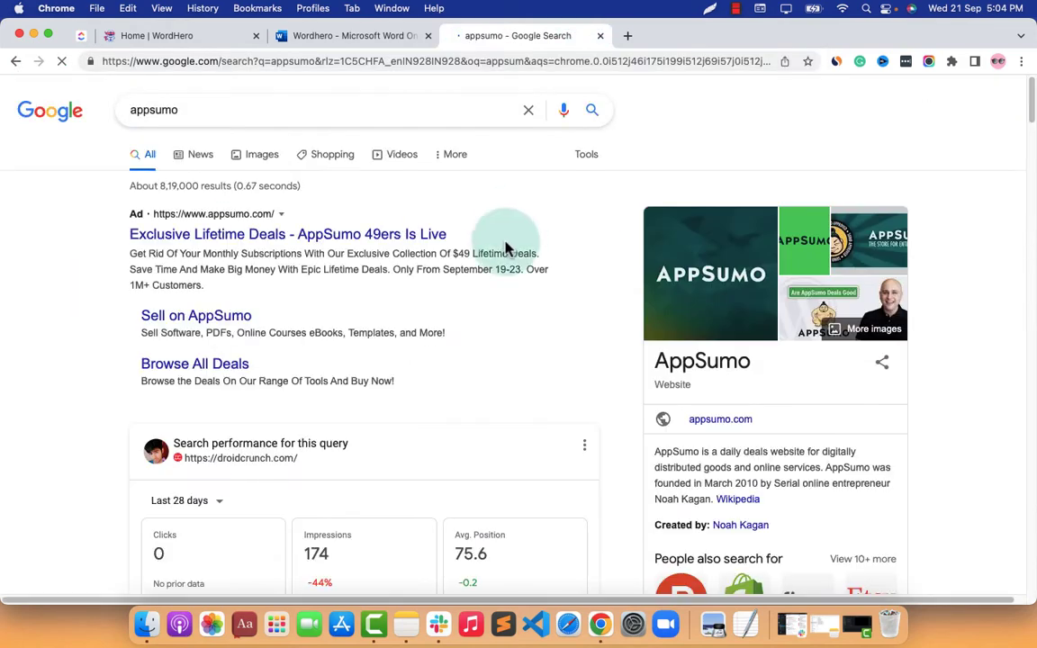
# Search Google for "wordhero review" in a new tab, open the DroidCrunch review, and close the appsumo search
pyautogui.click(624, 36)
pyautogui.write('wordhero review')
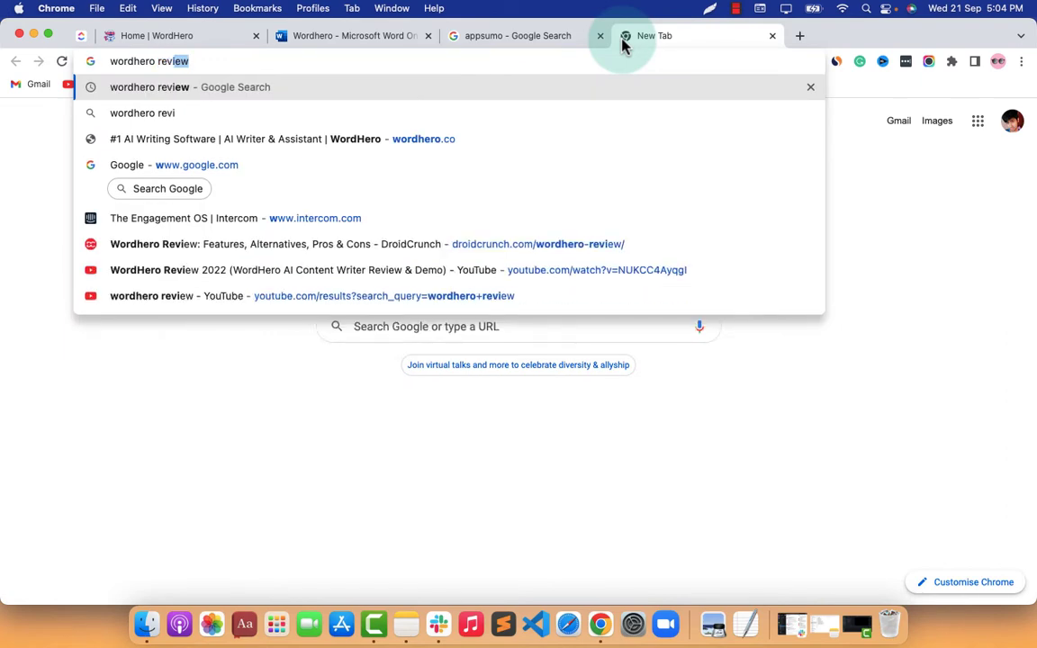
pyautogui.press('Return')
pyautogui.scroll(-6, 315, 249)
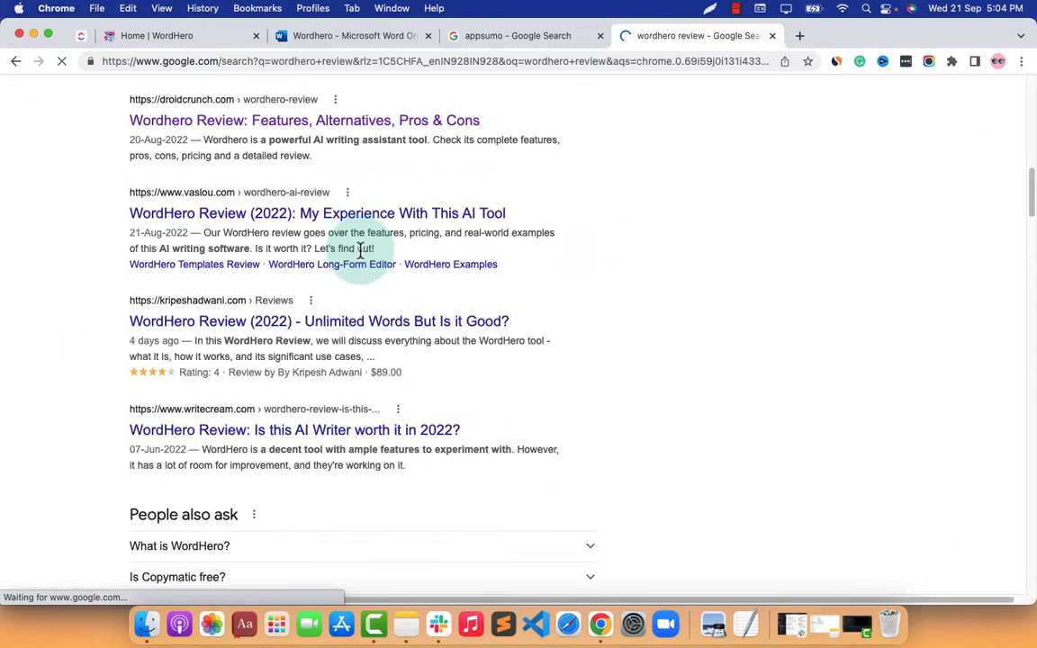
pyautogui.click(600, 36)
# Find the pricing section of the DroidCrunch review and examine the WordHero plan and the Unlimited Editor Add-on
pyautogui.scroll(-20, 489, 190)
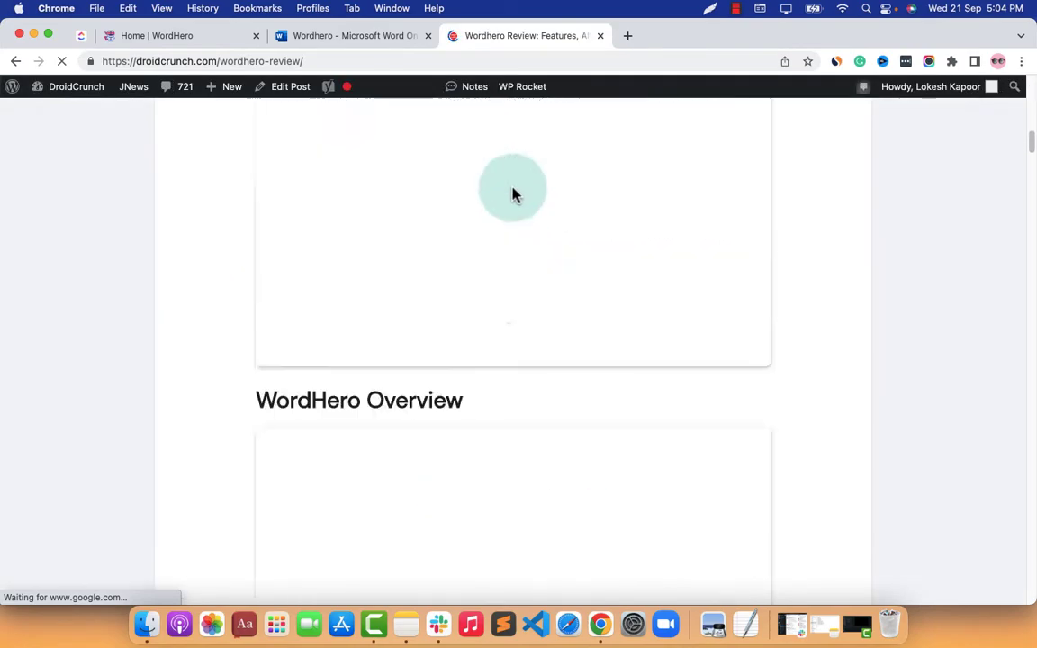
pyautogui.scroll(-20, 525, 203)
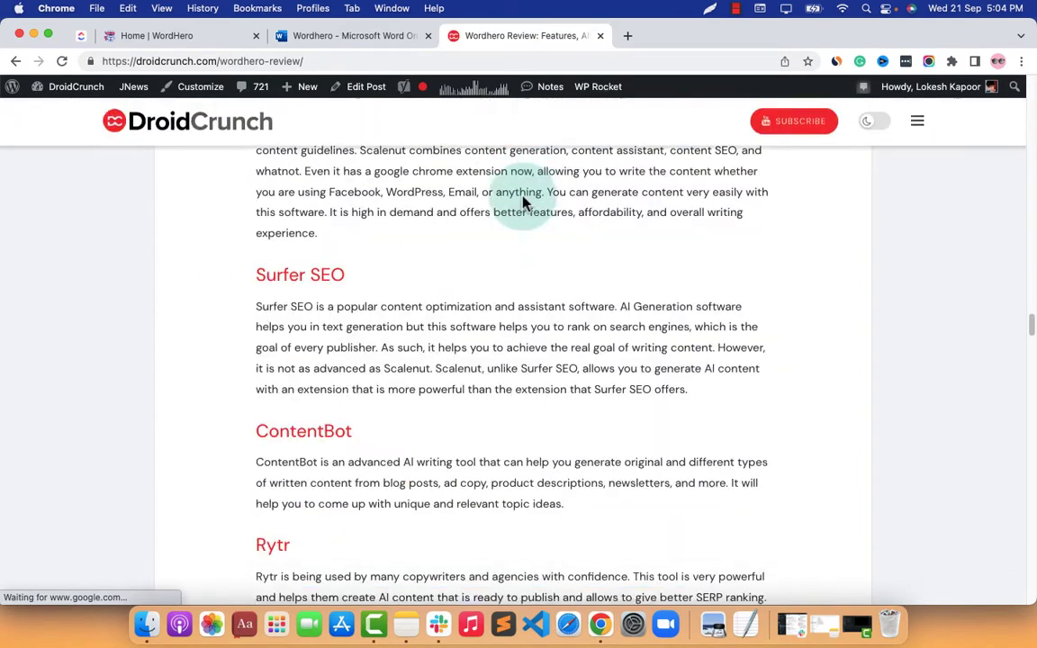
pyautogui.scroll(-5, 525, 205)
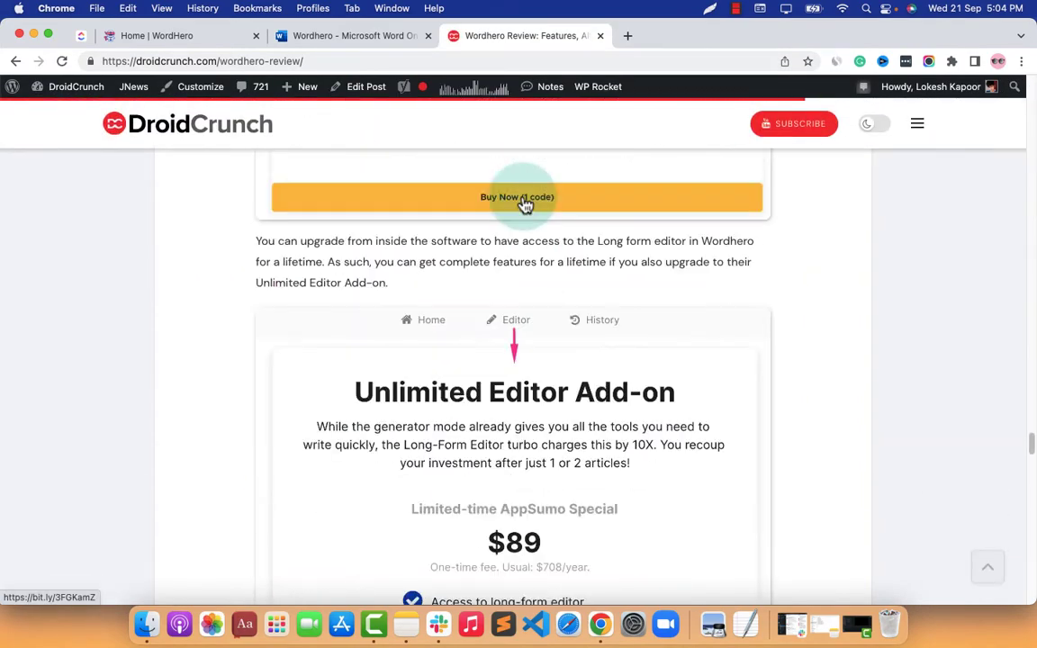
pyautogui.scroll(4, 525, 204)
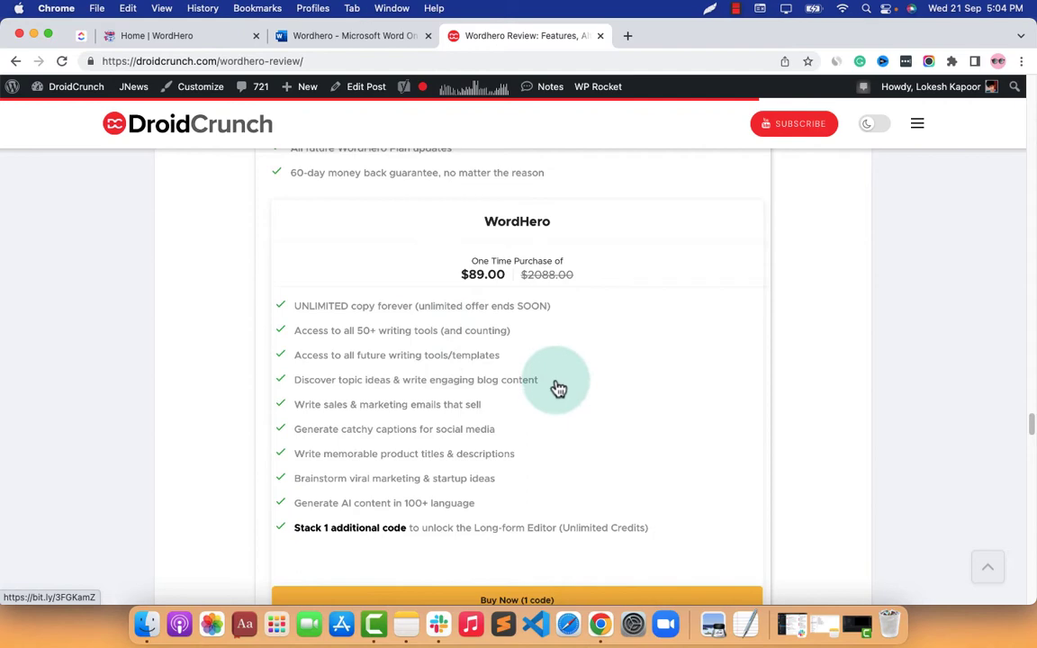
pyautogui.scroll(-5, 558, 387)
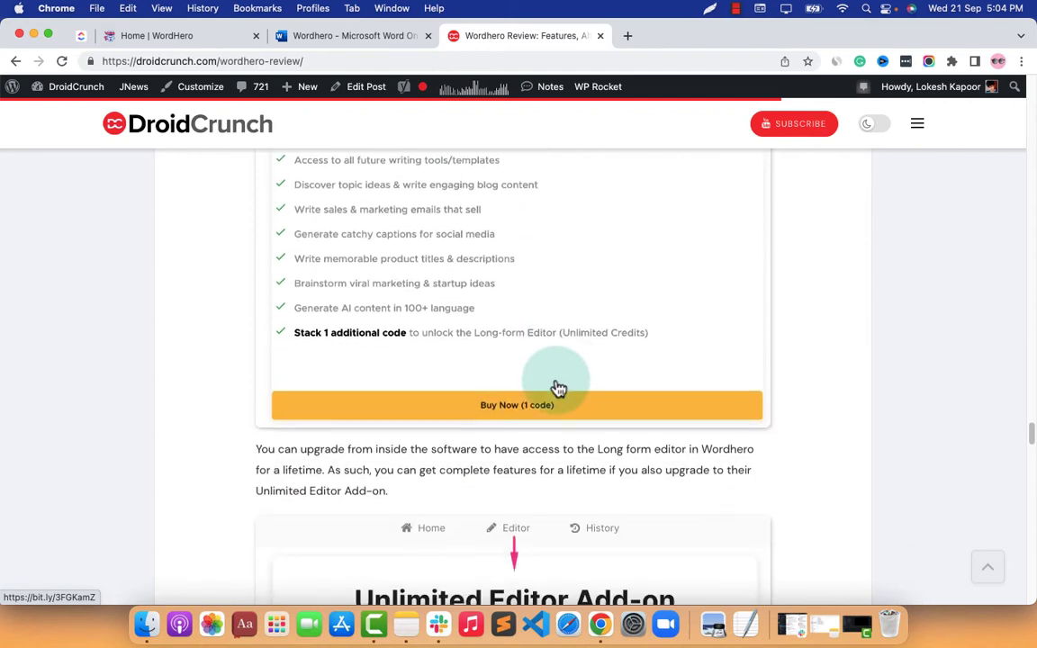
pyautogui.scroll(-5, 564, 315)
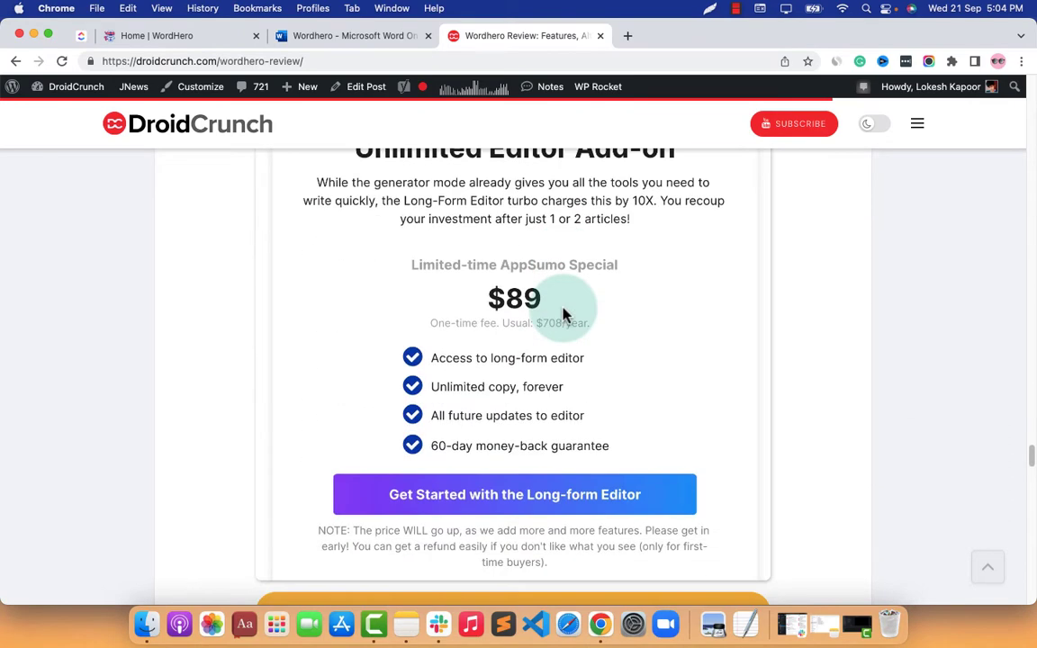
pyautogui.scroll(2, 558, 310)
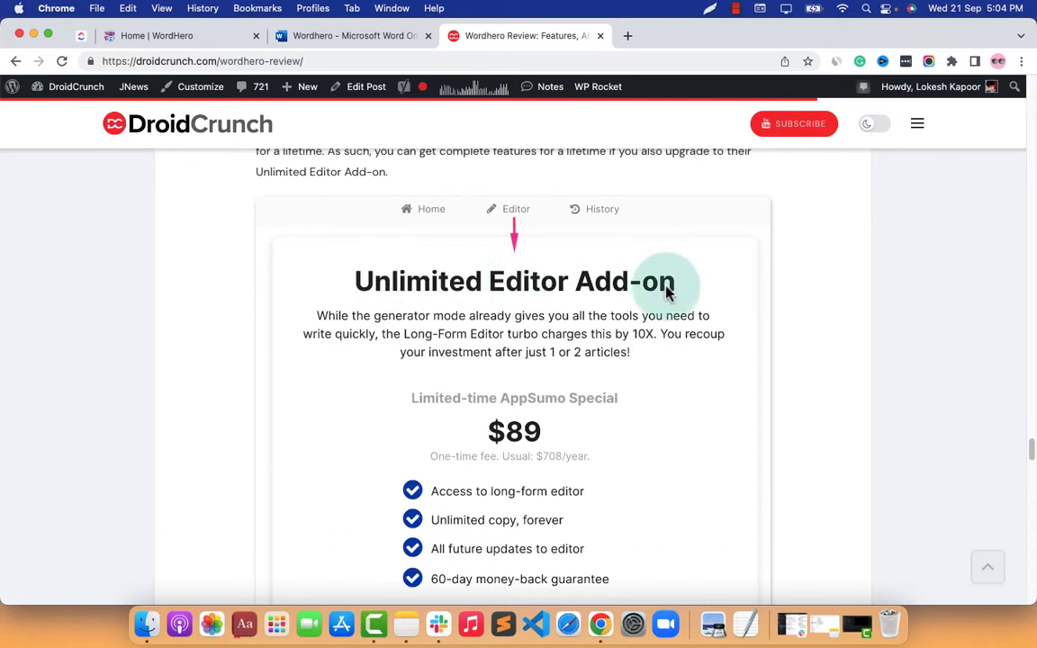
# Examine the Unlimited Editor Add-on's price, features and refund note, and return to the WordHero one-time purchase plan
pyautogui.click(206, 36)
pyautogui.click(505, 40)
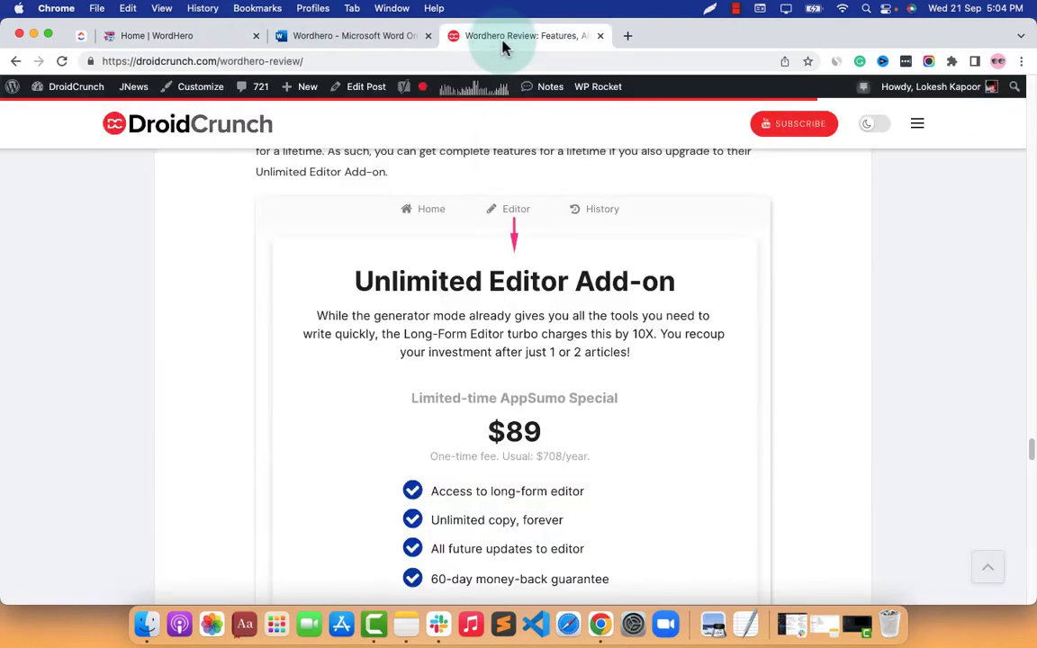
pyautogui.scroll(-3, 551, 275)
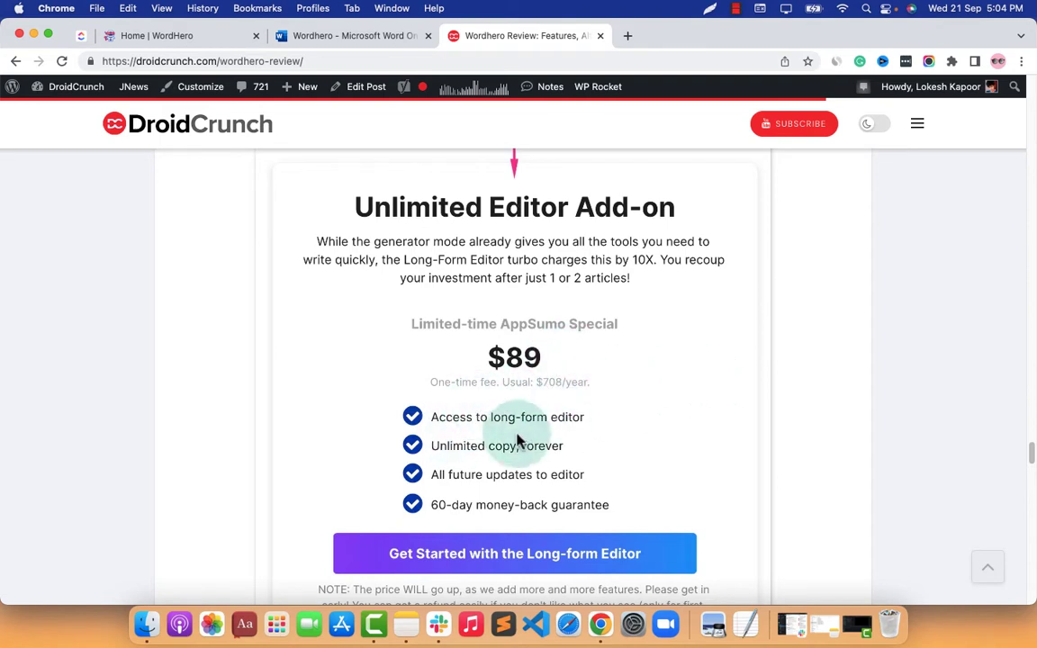
pyautogui.scroll(-1, 644, 429)
pyautogui.scroll(-1, 645, 429)
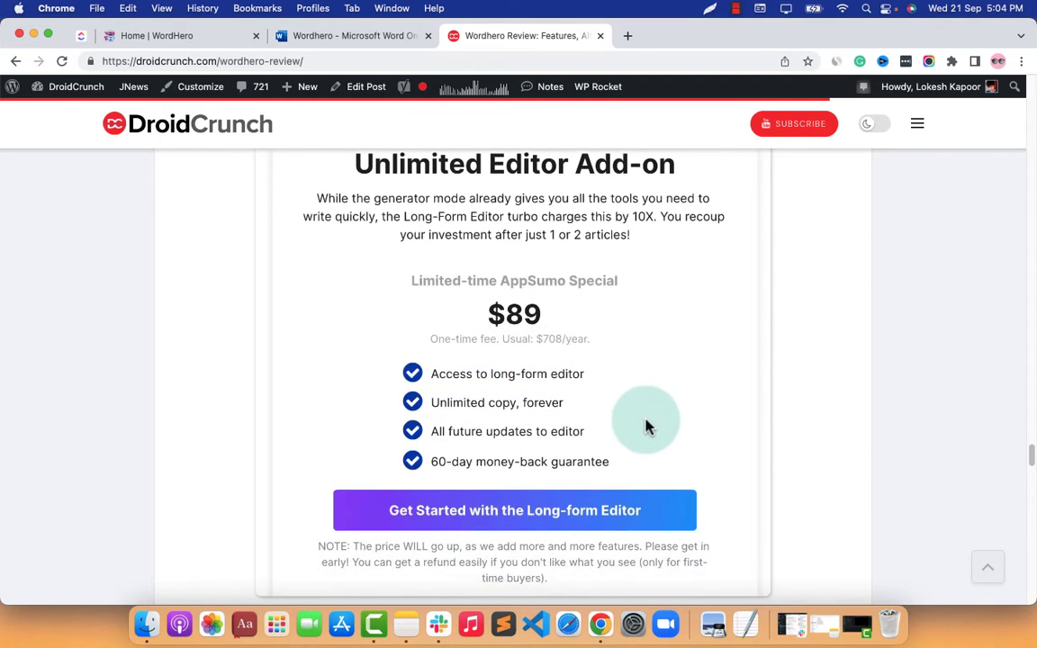
pyautogui.scroll(-2, 645, 427)
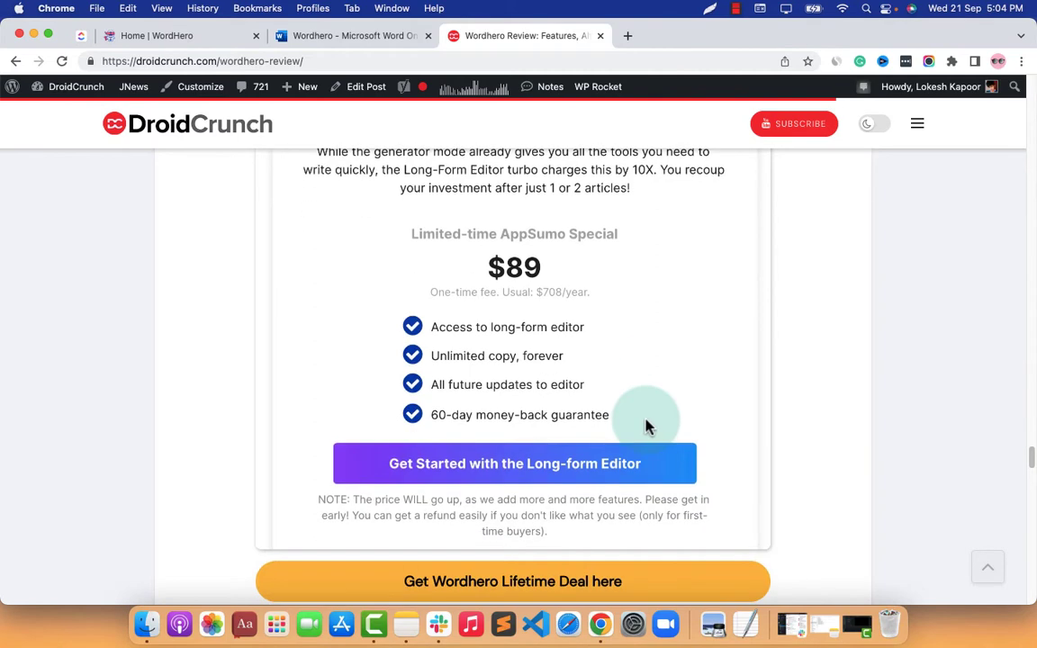
pyautogui.scroll(-5, 644, 427)
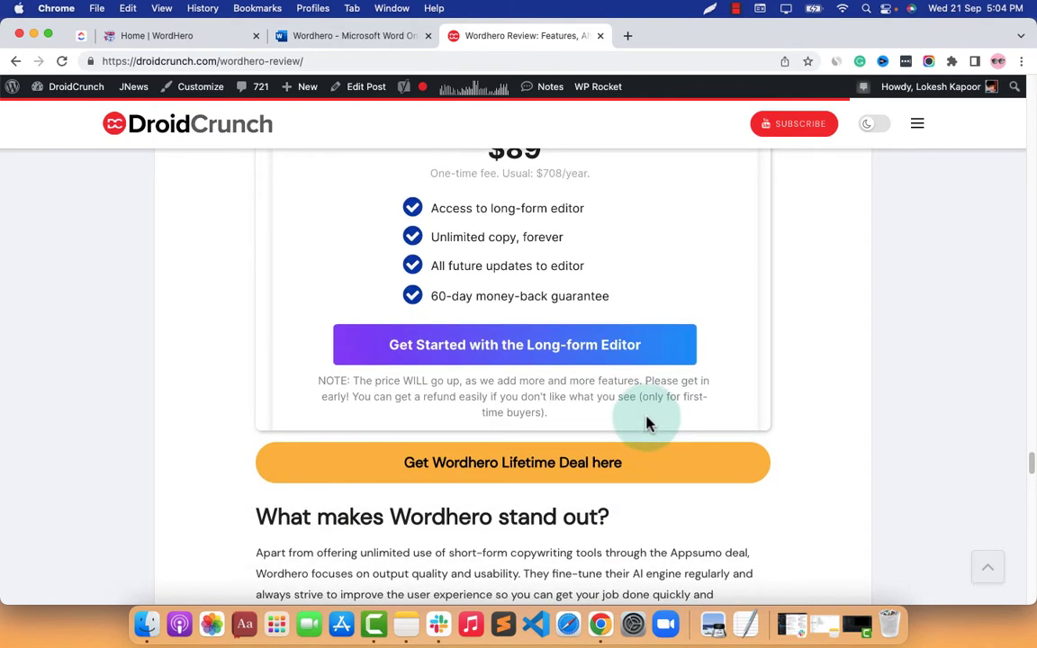
pyautogui.scroll(15, 646, 423)
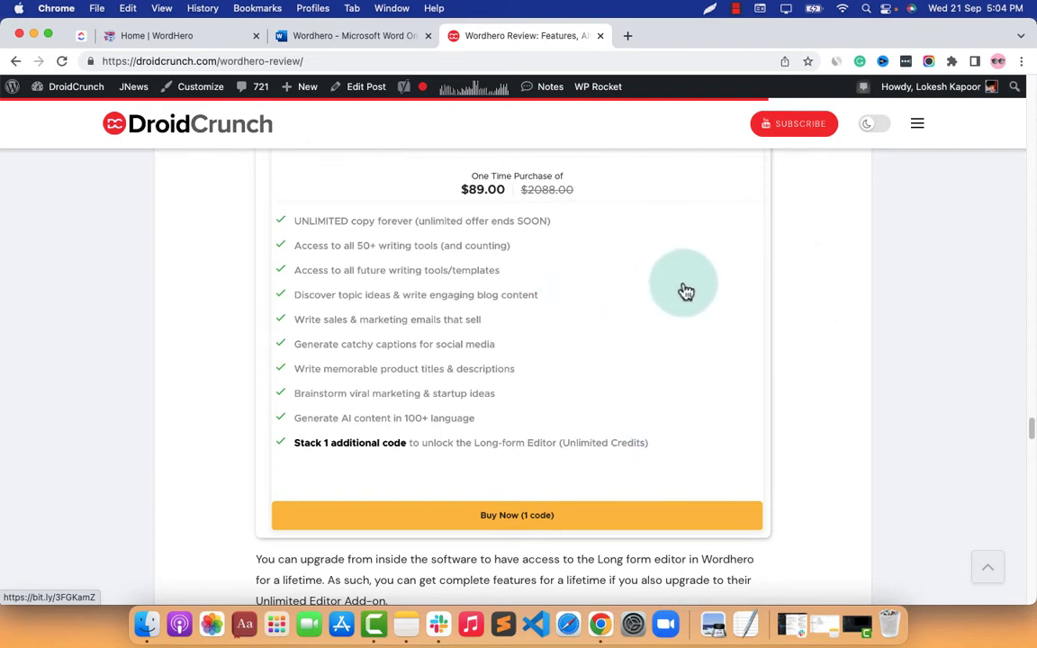
# Browse WordHero's writing tools, view the Greetings tool's form, and return to the start of the tool list
pyautogui.click(214, 40)
pyautogui.scroll(-15, 585, 329)
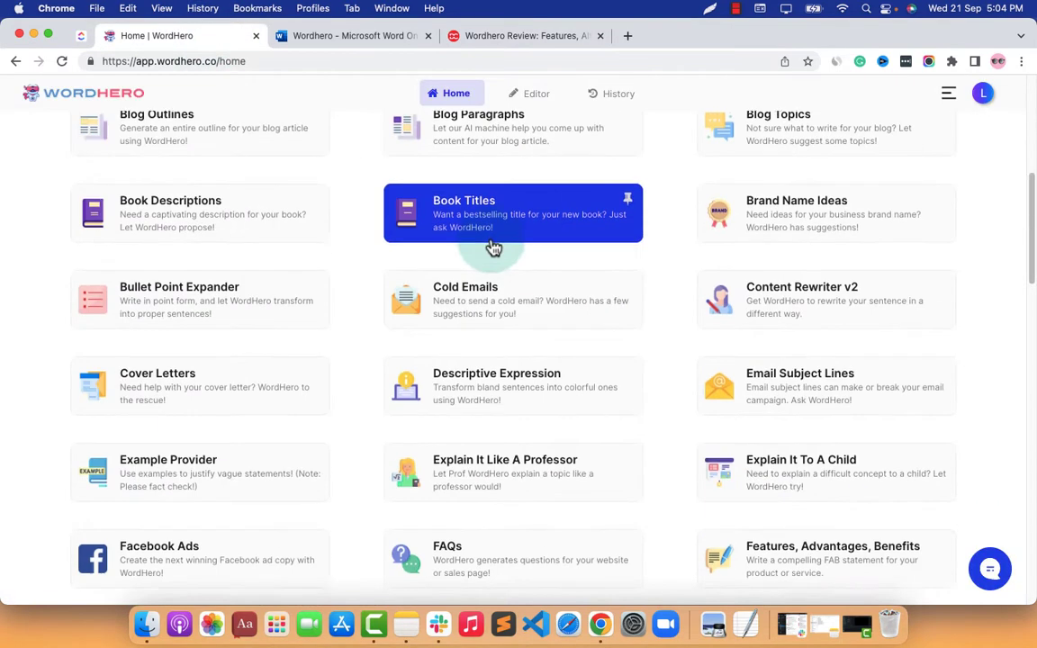
pyautogui.click(544, 176)
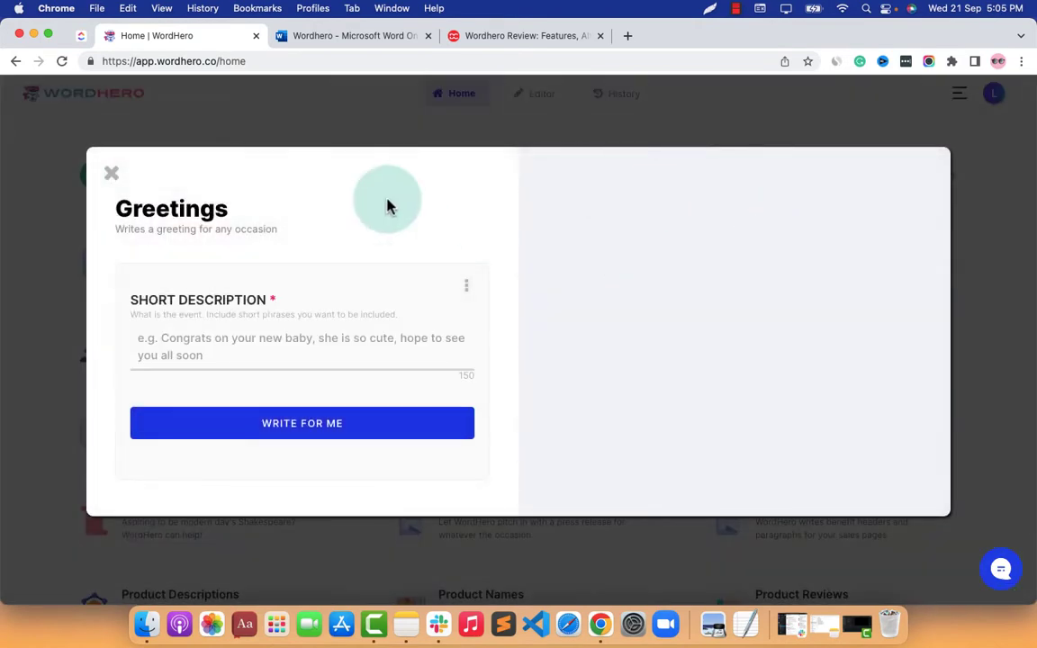
pyautogui.click(316, 328)
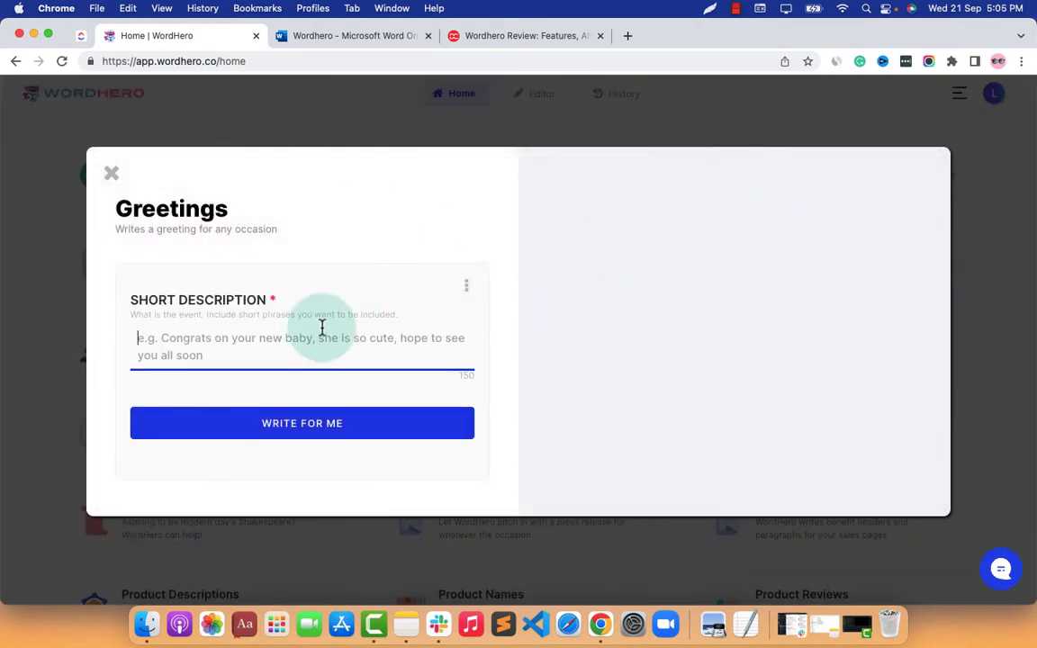
pyautogui.click(107, 176)
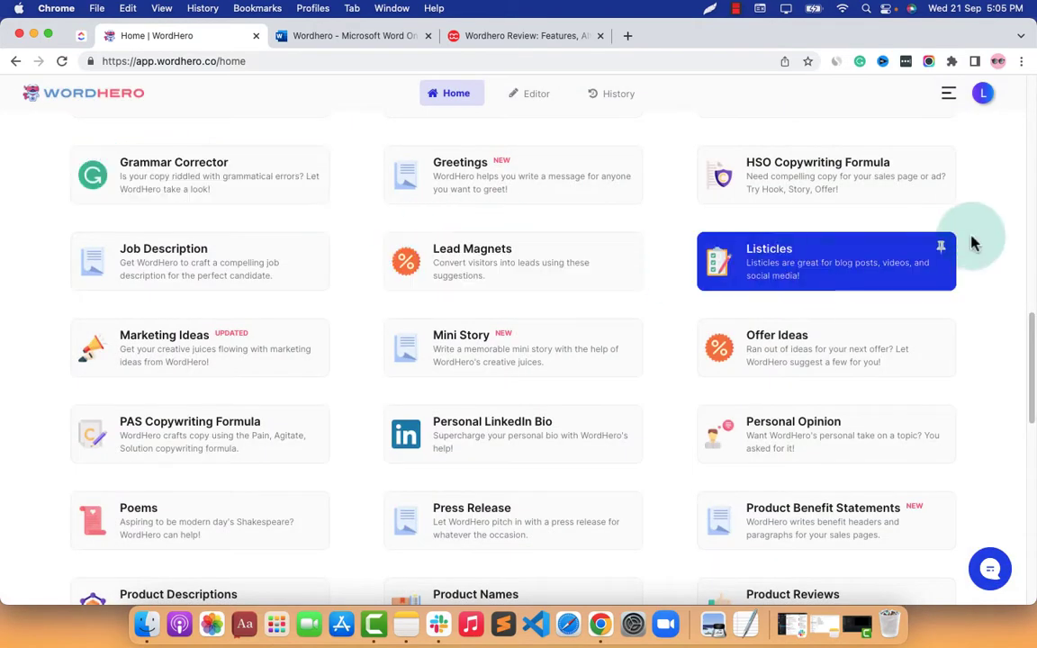
pyautogui.moveTo(1032, 349); pyautogui.dragTo(1018, 102)
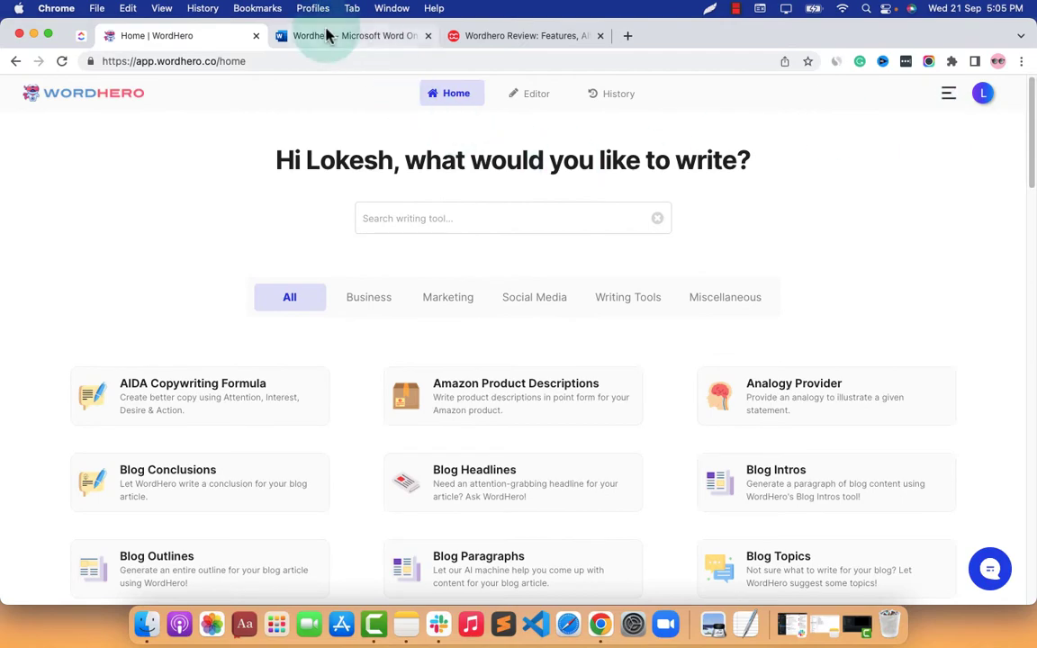
# Examine the DroidCrunch review's pros and cons, the Unlimited Editor Add-on offer, and the Plans and Features deal terms
pyautogui.click(494, 37)
pyautogui.scroll(-5, 653, 329)
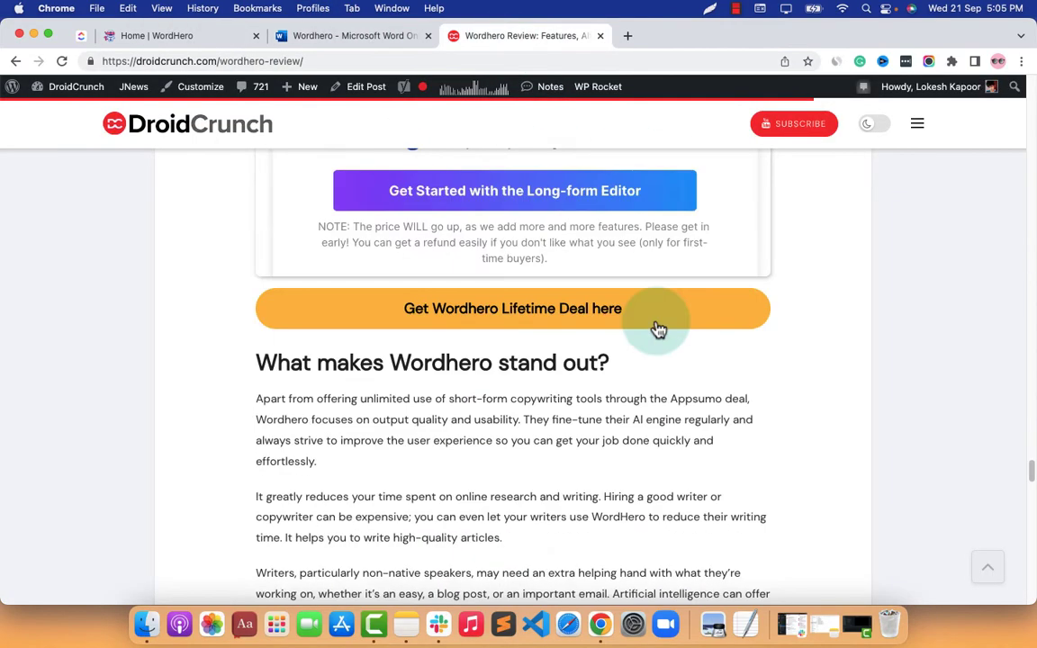
pyautogui.scroll(-6, 656, 327)
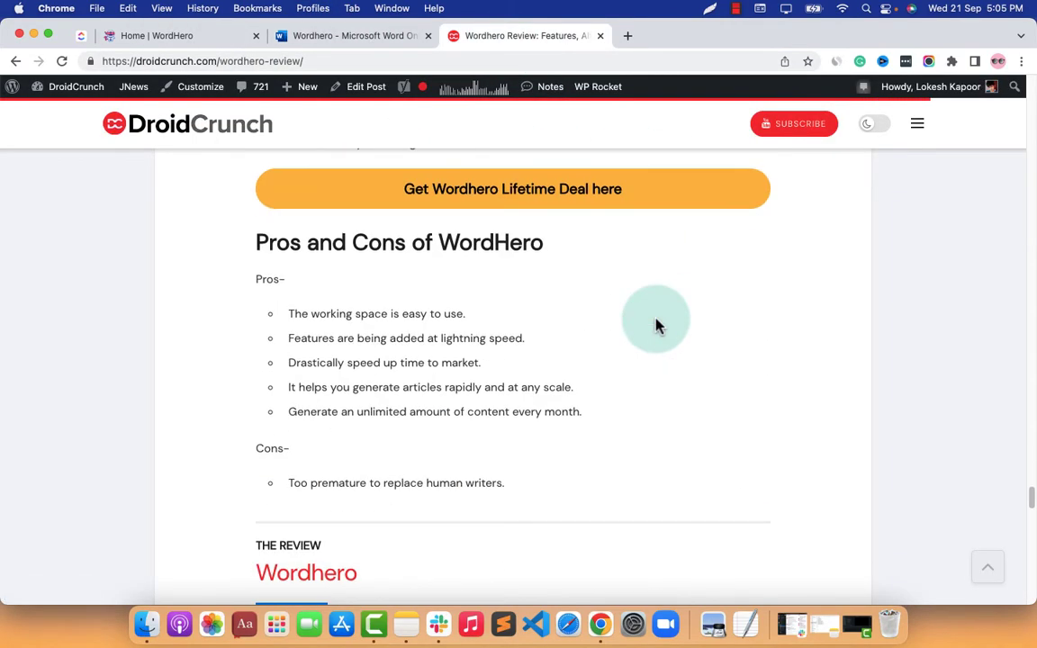
pyautogui.scroll(-10, 625, 283)
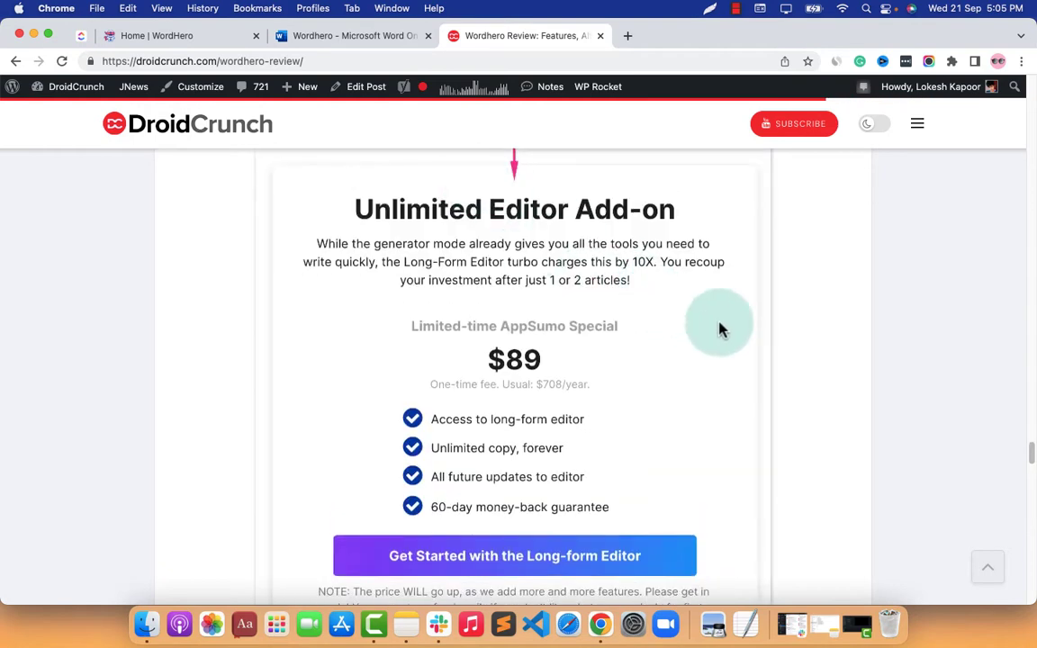
pyautogui.scroll(2, 734, 329)
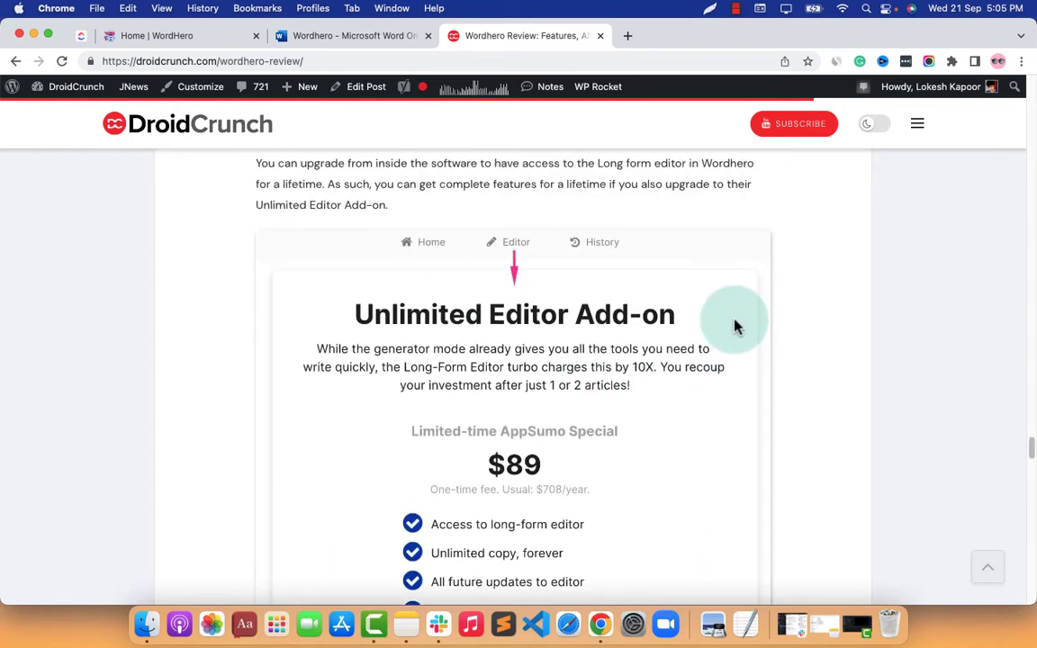
pyautogui.scroll(6, 734, 326)
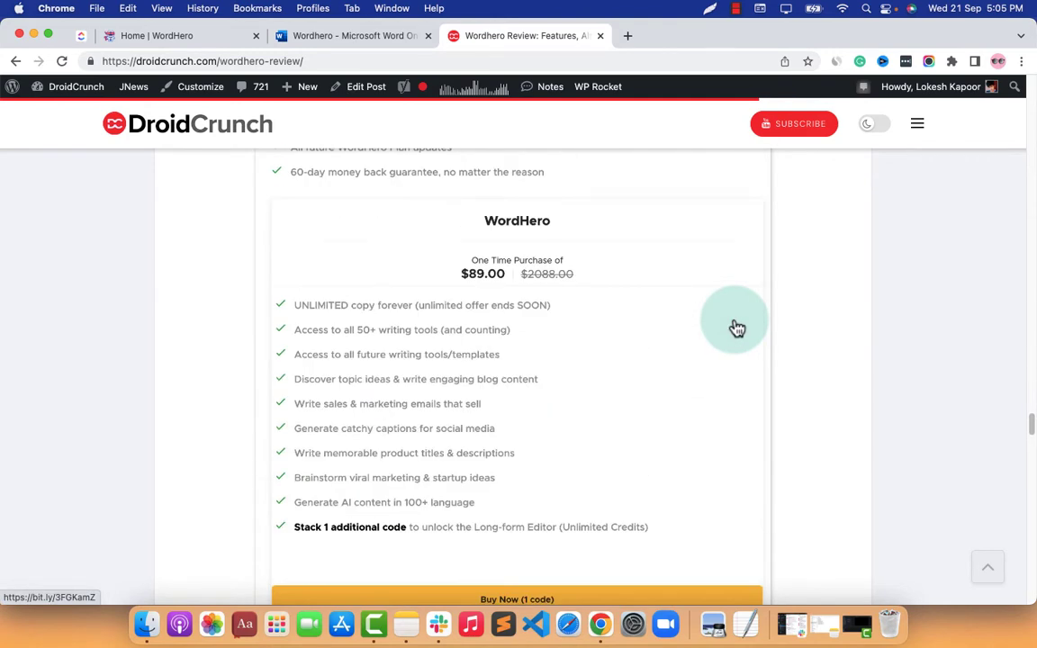
pyautogui.scroll(1, 737, 328)
pyautogui.scroll(2, 737, 328)
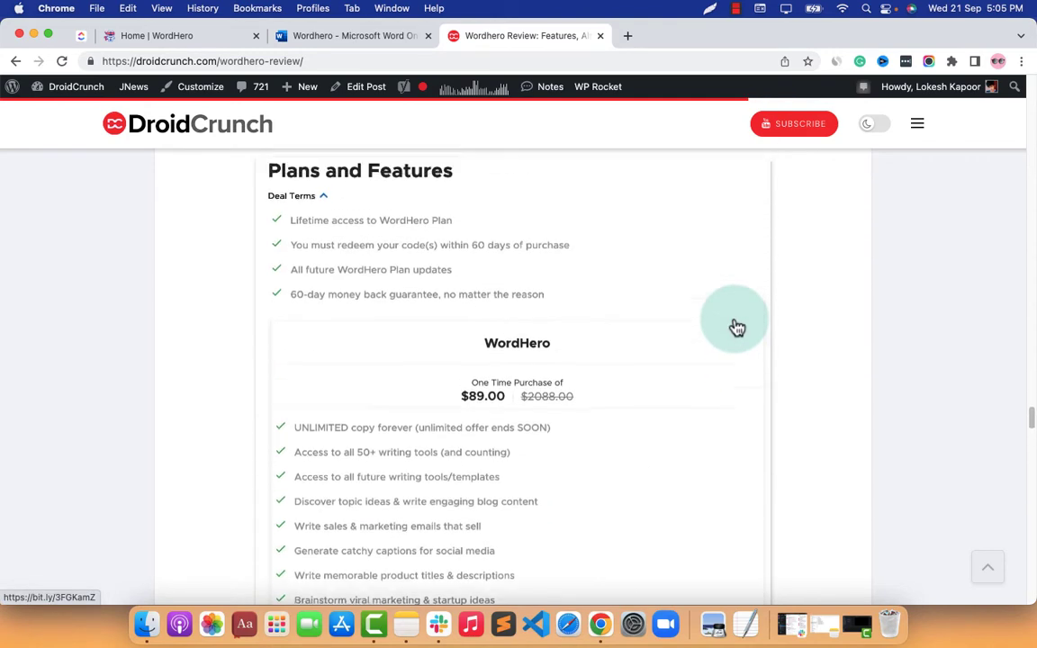
# Return to the WordHero home page and open the Bullet Point Expander tool
pyautogui.click(215, 49)
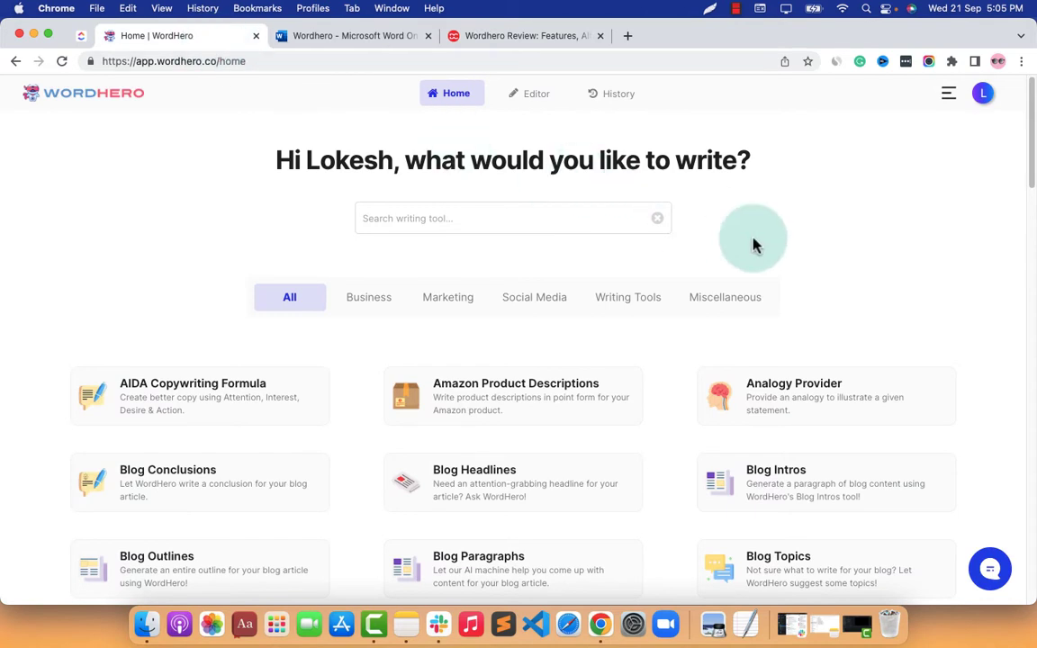
pyautogui.scroll(-2, 753, 238)
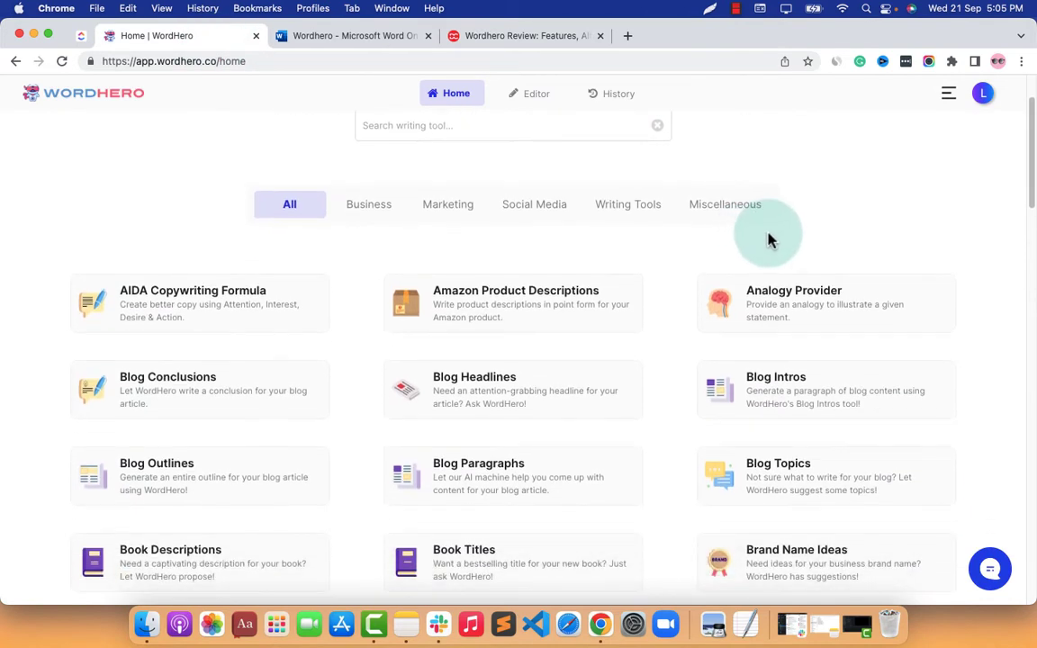
pyautogui.scroll(2, 769, 234)
pyautogui.scroll(-3, 401, 293)
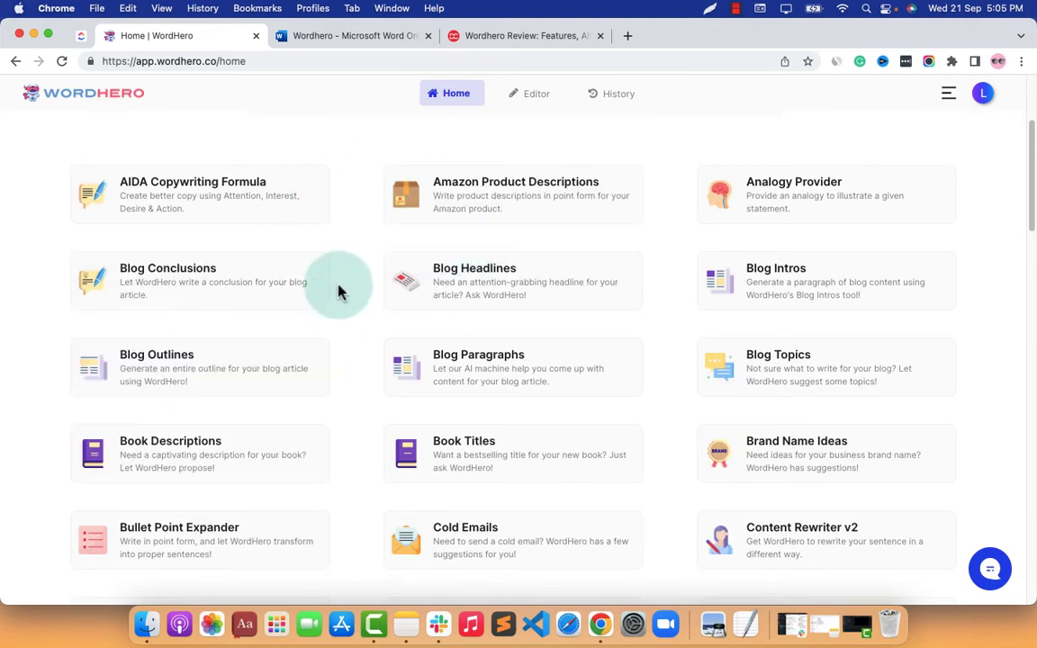
pyautogui.click(273, 527)
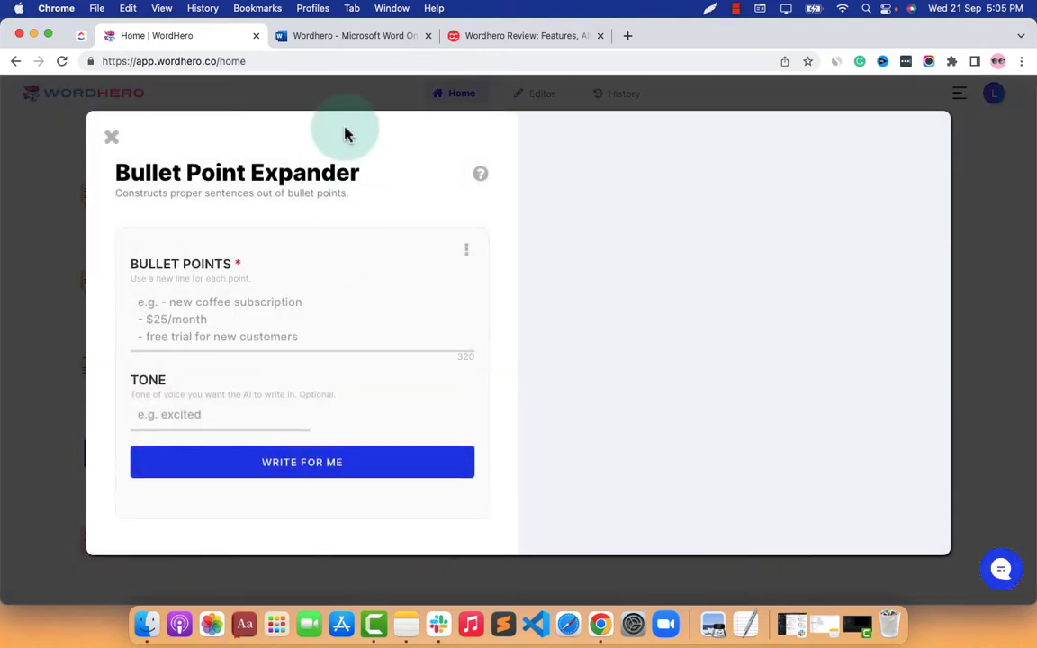
# Copy the four email bullet points from the Wordhero Word document into the Bullet Point Expander's bullet points field
pyautogui.click(309, 37)
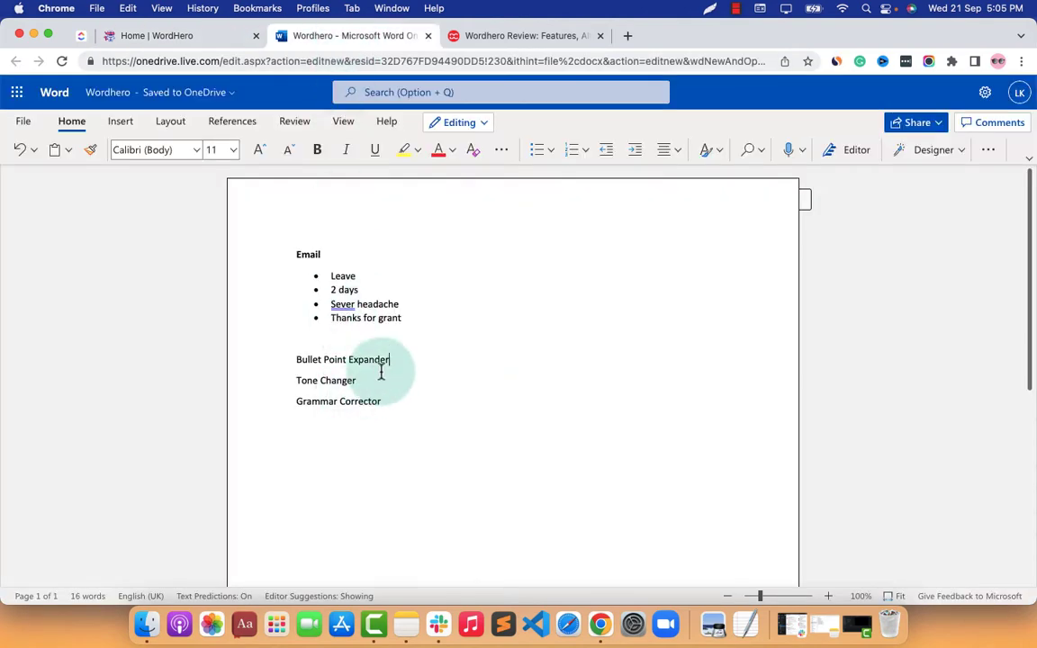
pyautogui.moveTo(402, 322); pyautogui.dragTo(316, 274)
pyautogui.press('super+c')
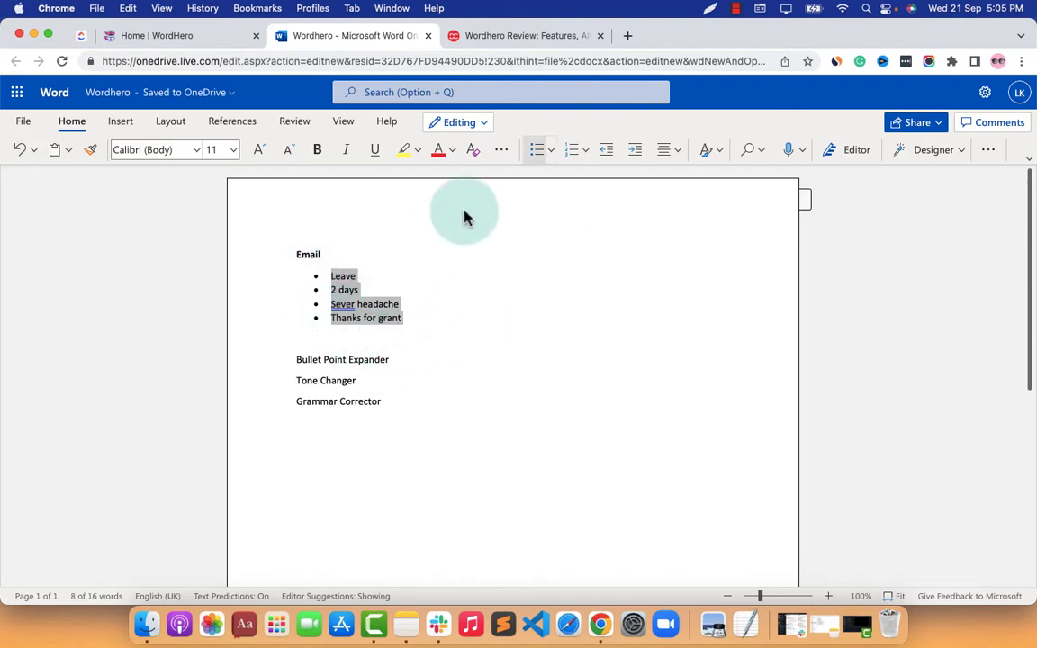
pyautogui.click(224, 38)
pyautogui.click(224, 309)
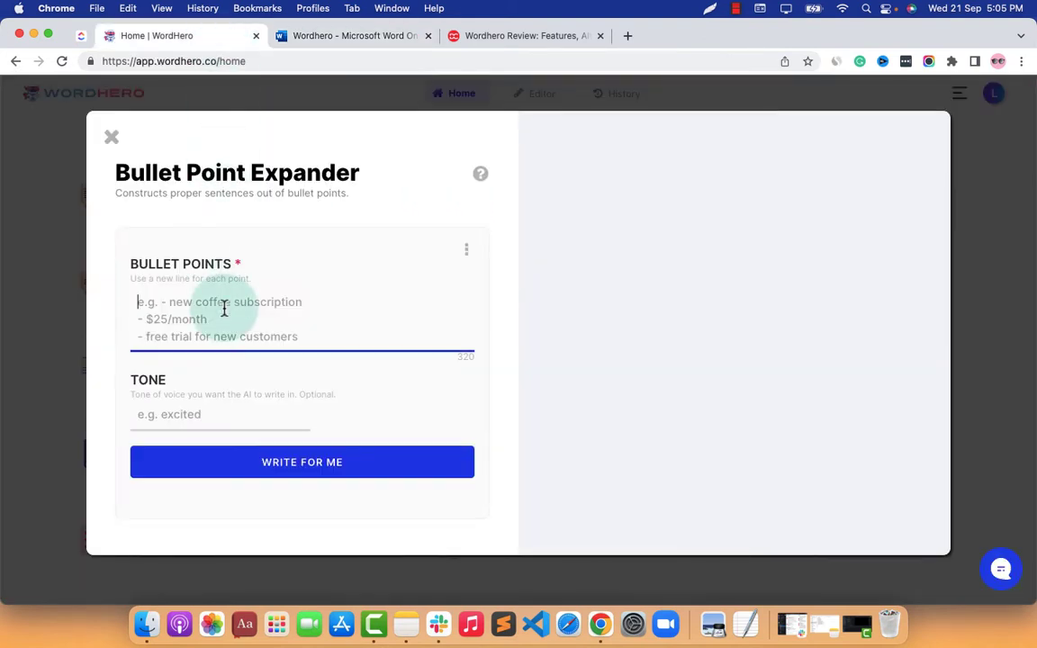
pyautogui.press('super+v')
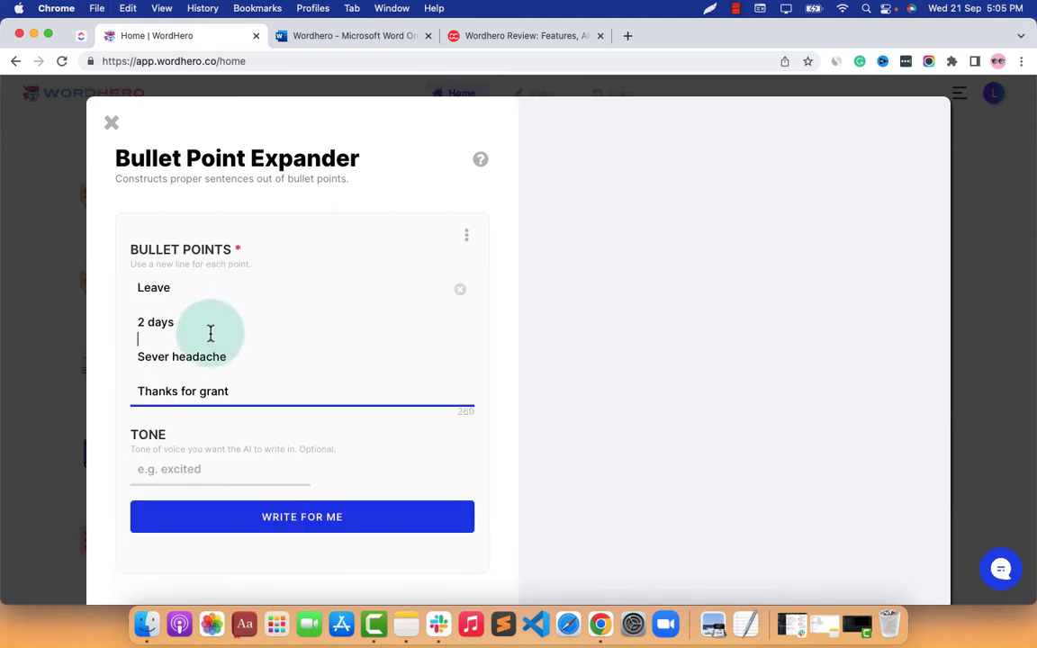
# Remove the blank lines between the pasted bullet points and generate the text with the tone left empty
pyautogui.click(209, 333)
pyautogui.press('BackSpace')
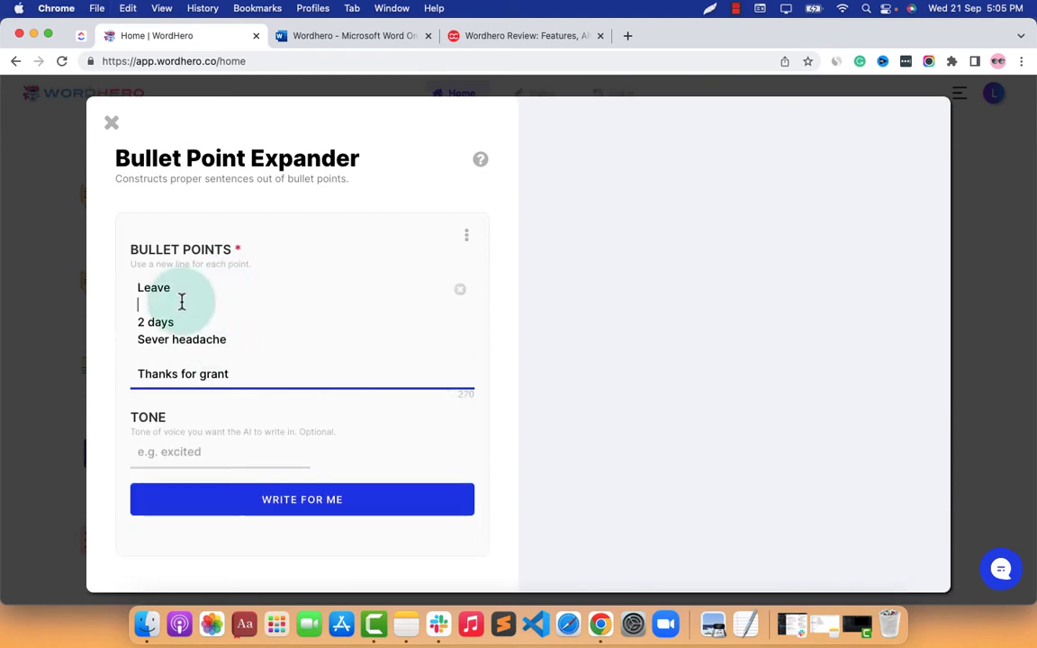
pyautogui.press('BackSpace')
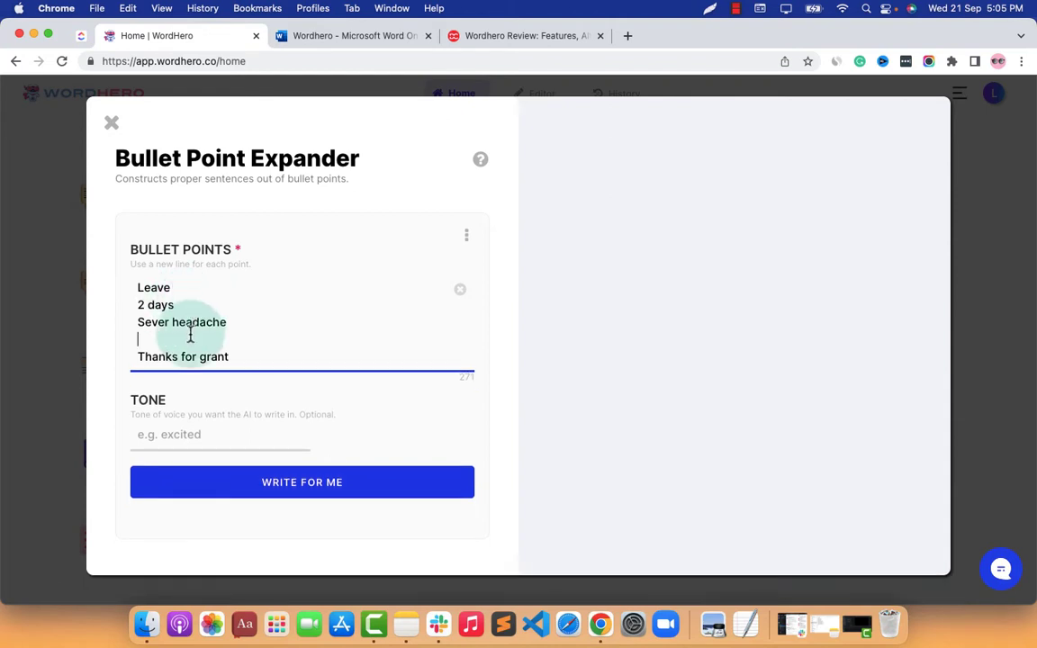
pyautogui.press('BackSpace')
pyautogui.click(228, 407)
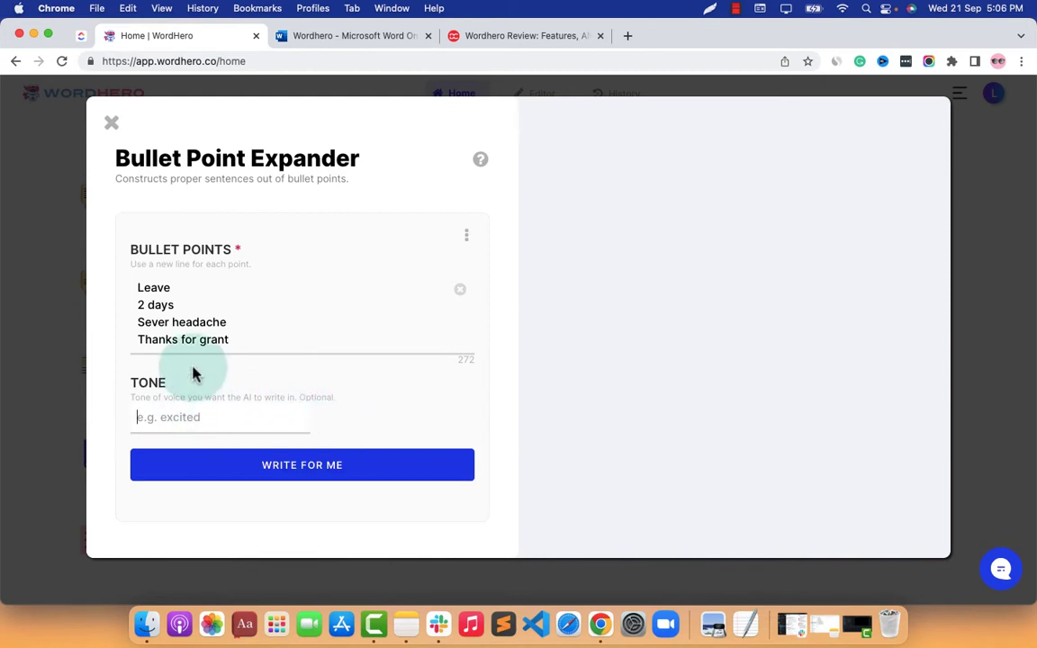
pyautogui.click(351, 463)
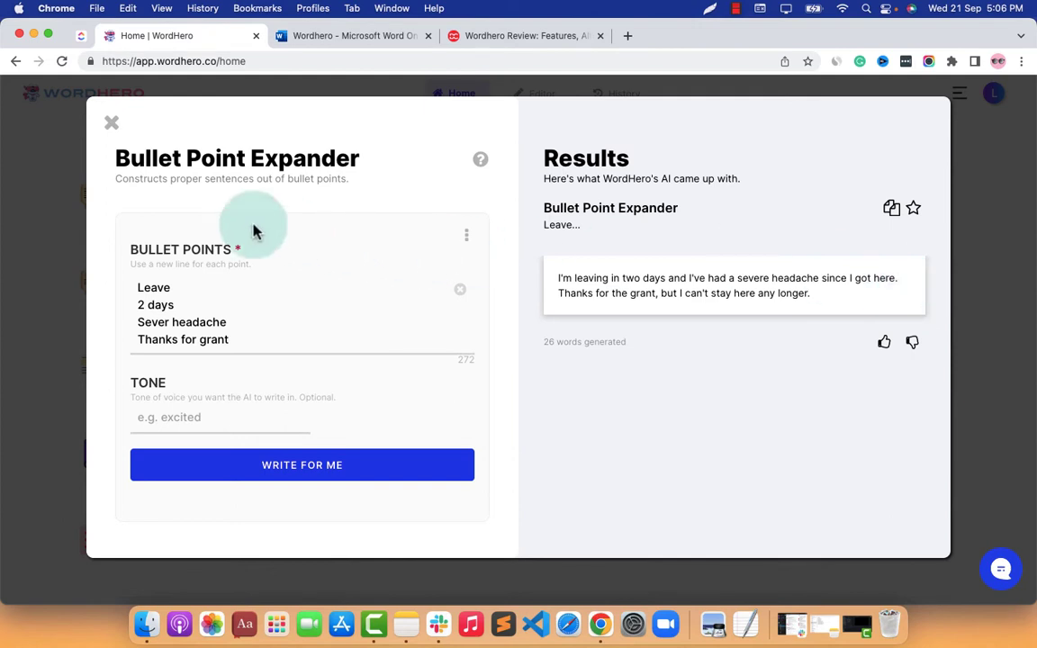
# Change the first bullet point to "Leave Application" and generate the text again
pyautogui.click(148, 286)
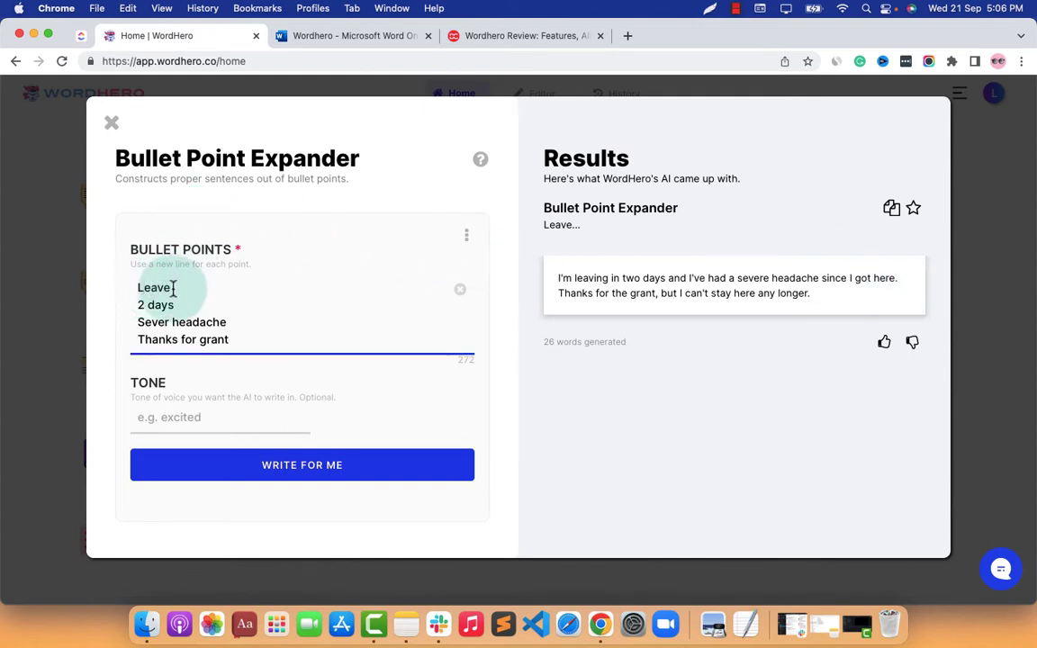
pyautogui.write('Application')
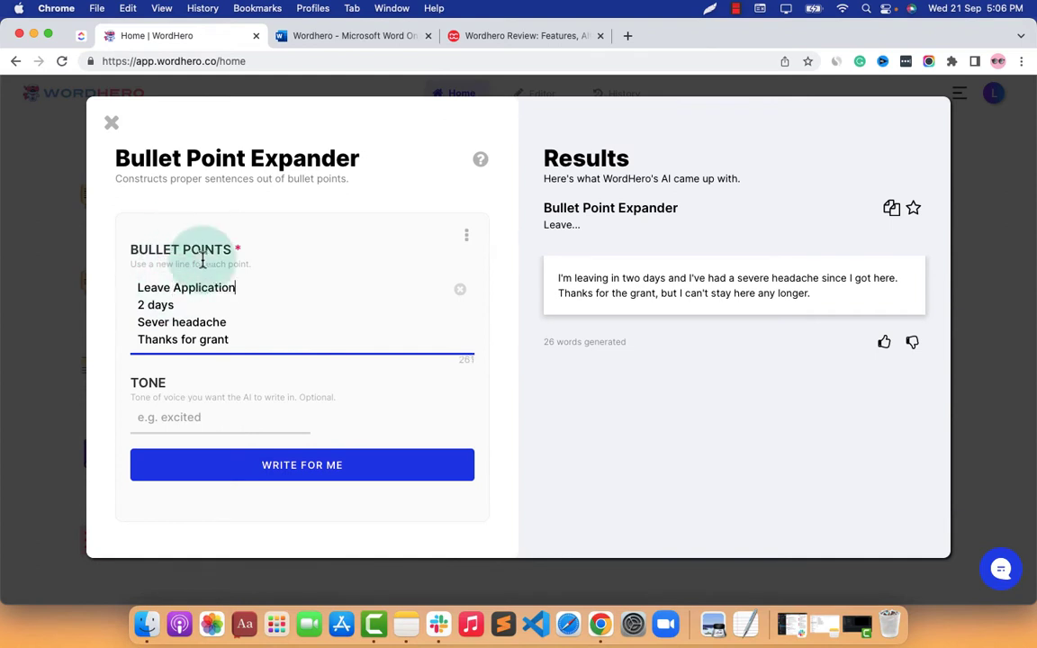
pyautogui.click(213, 463)
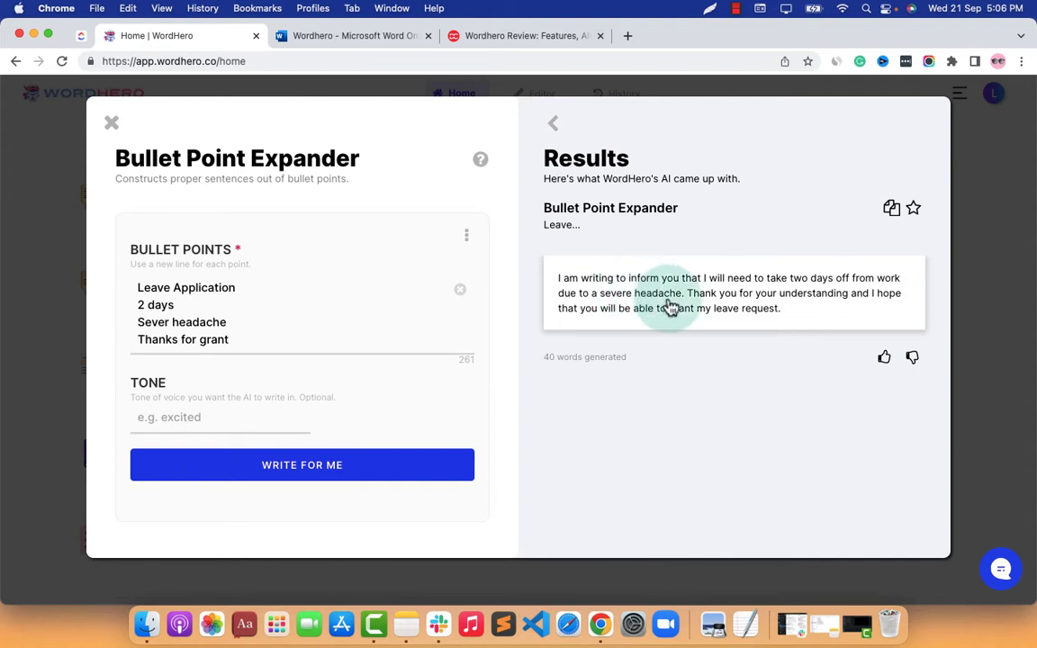
# Compare the headache, days and "Thanks for grant" bullet points with the generated leave request
pyautogui.moveTo(145, 321); pyautogui.dragTo(330, 326)
pyautogui.click(330, 325)
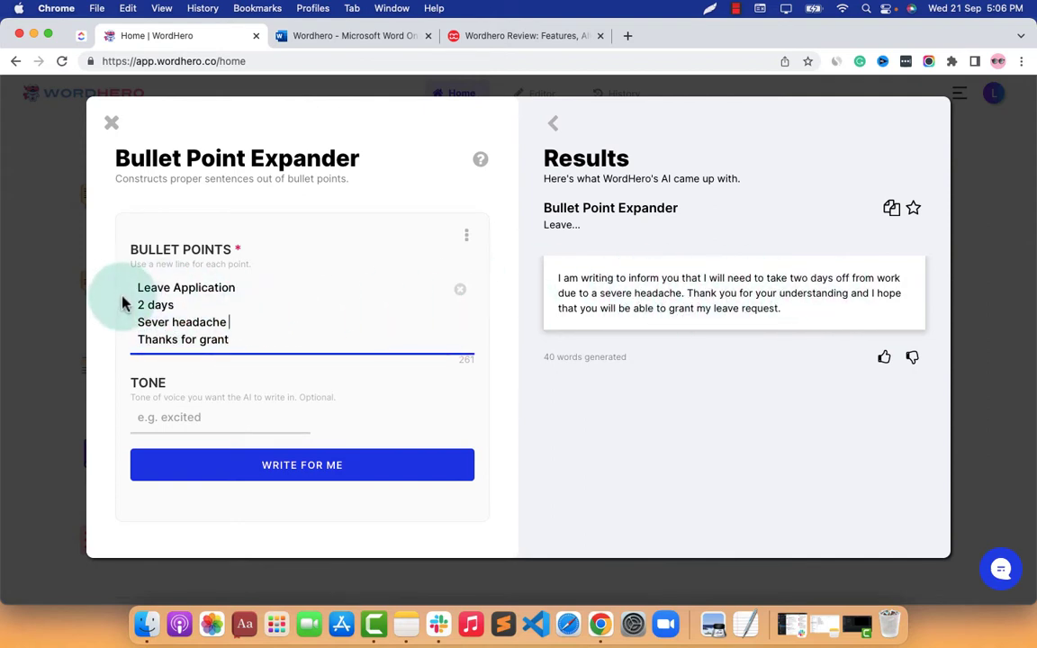
pyautogui.click(212, 305)
pyautogui.moveTo(137, 339); pyautogui.dragTo(320, 333)
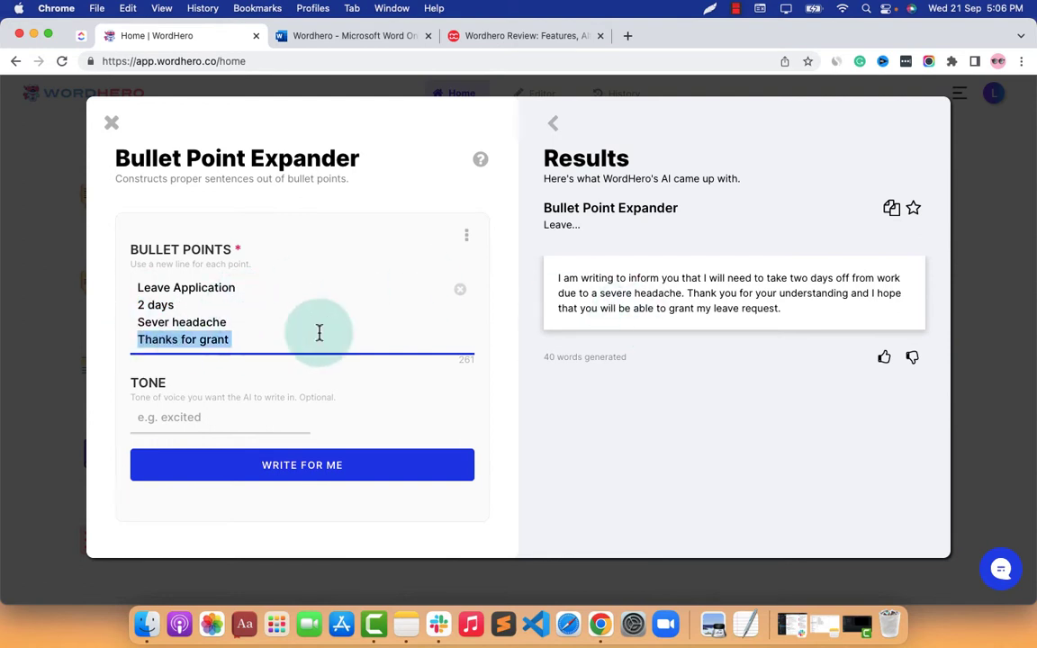
pyautogui.doubleClick(213, 339)
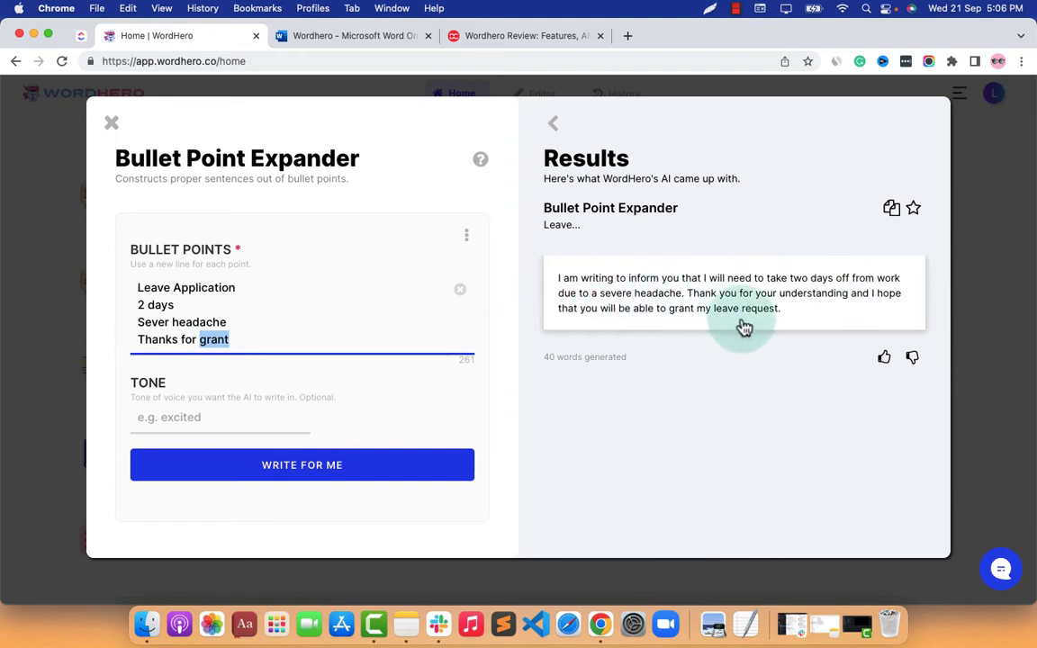
# Leave the Bullet Point Expander, examine the Blog Paragraphs tool's description, keywords and tone fields, and return to the tool list
pyautogui.click(111, 122)
pyautogui.scroll(-3, 523, 290)
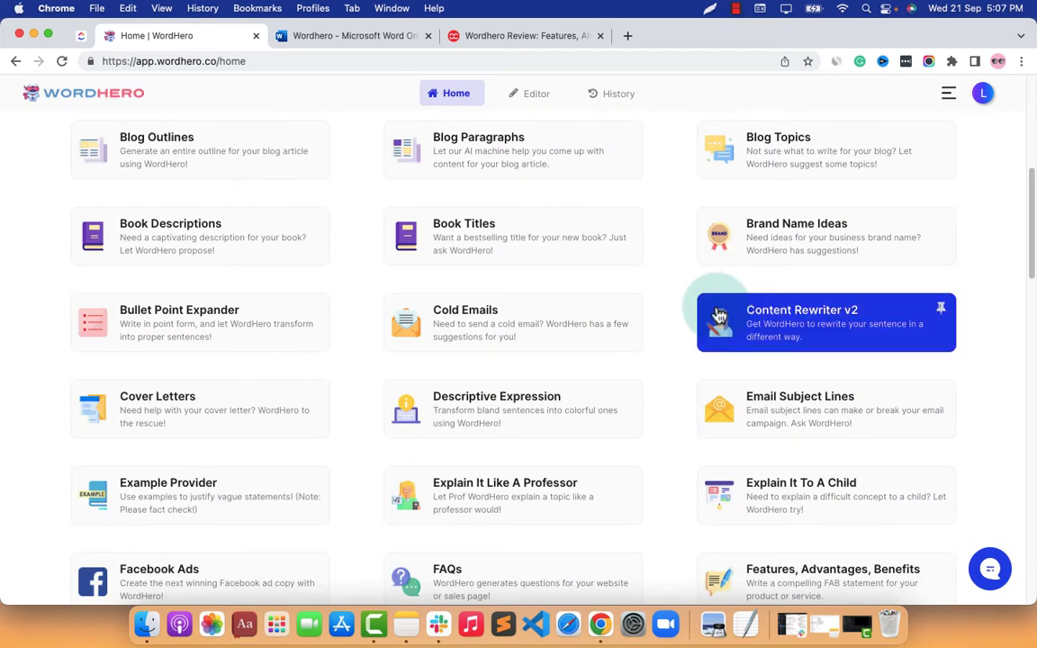
pyautogui.scroll(5, 718, 313)
pyautogui.scroll(-5, 718, 313)
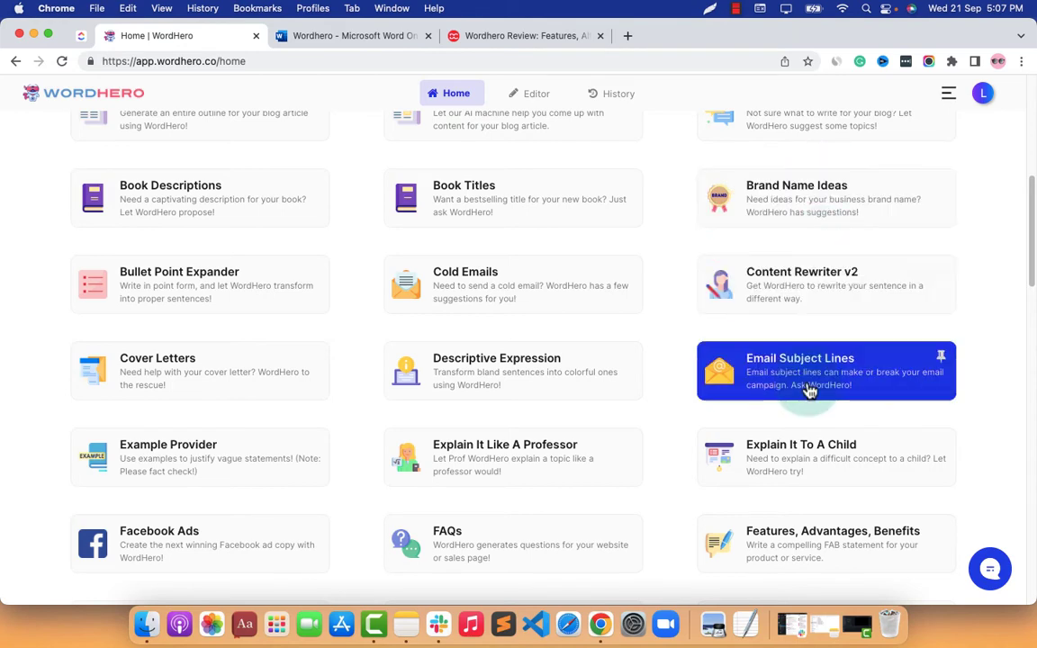
pyautogui.scroll(2, 405, 423)
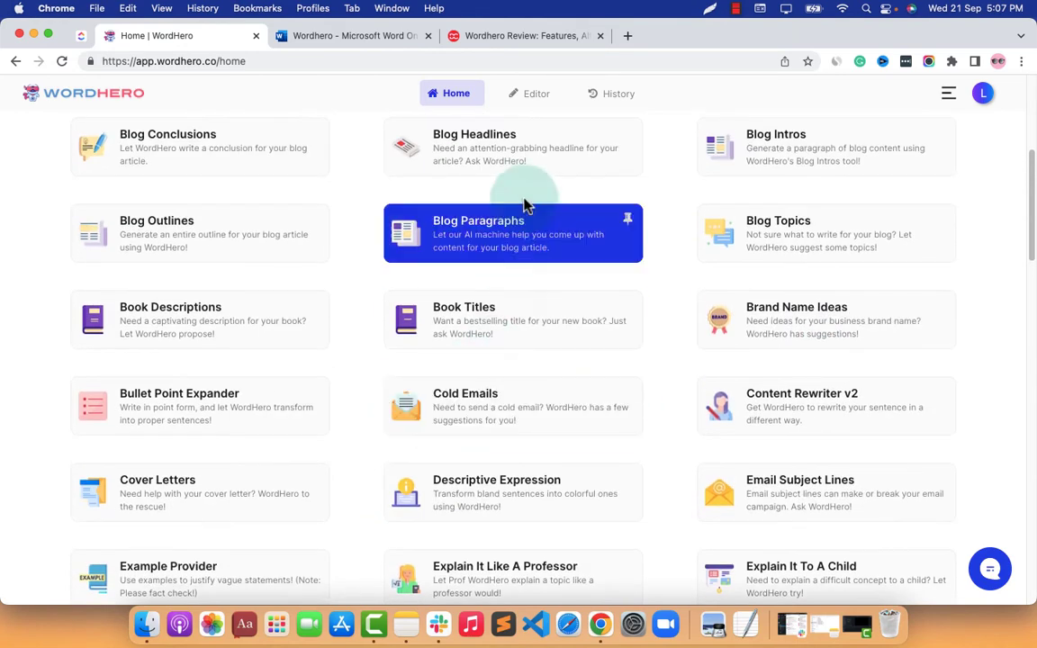
pyautogui.click(533, 243)
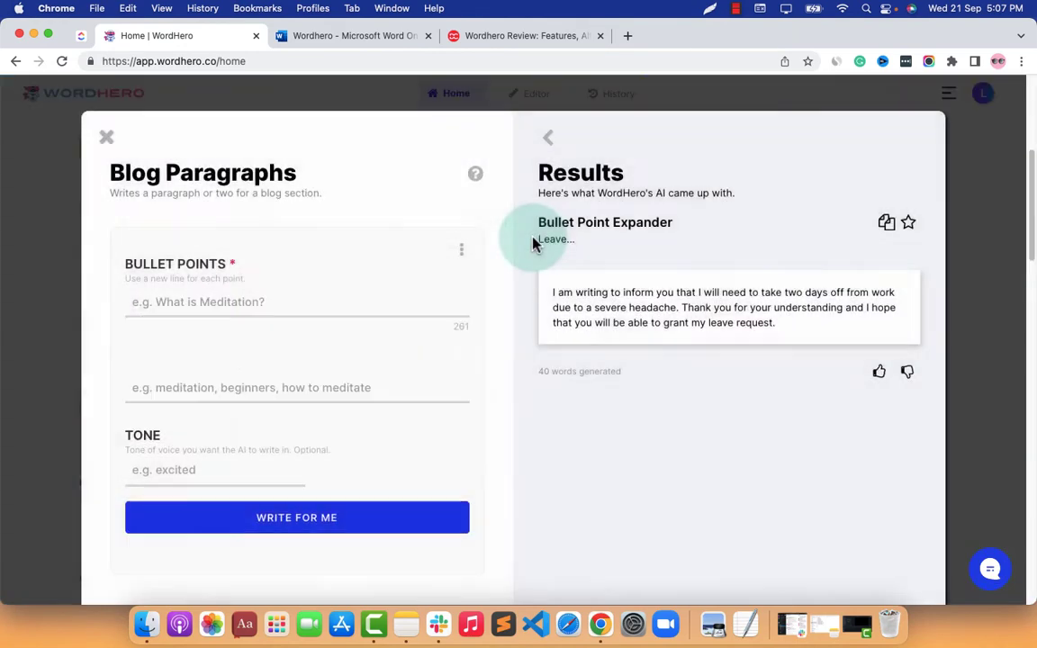
pyautogui.click(196, 387)
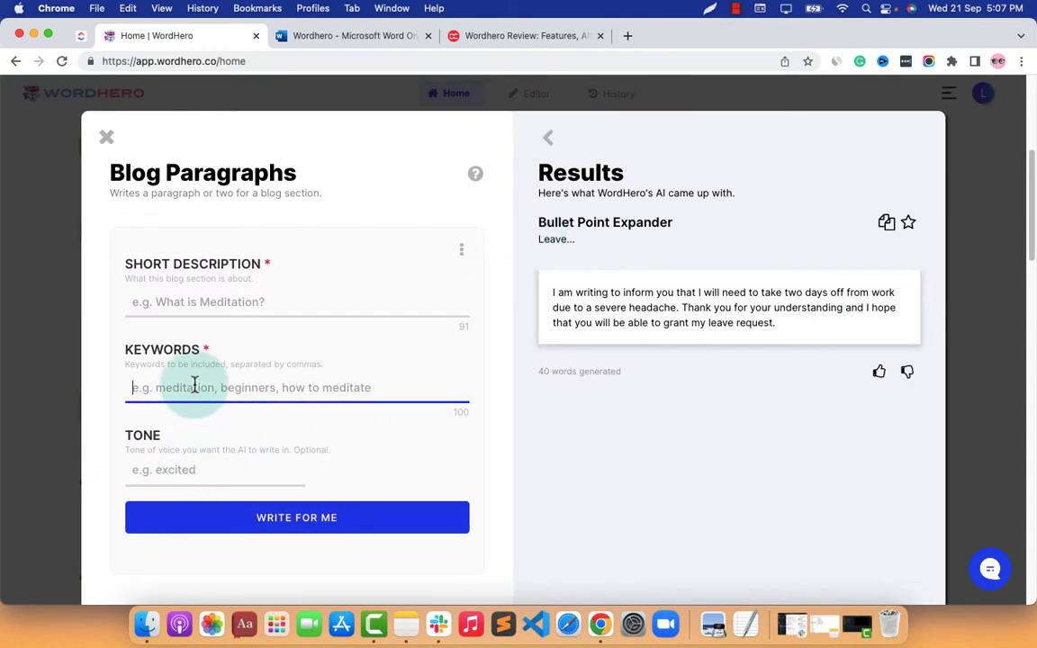
pyautogui.click(196, 304)
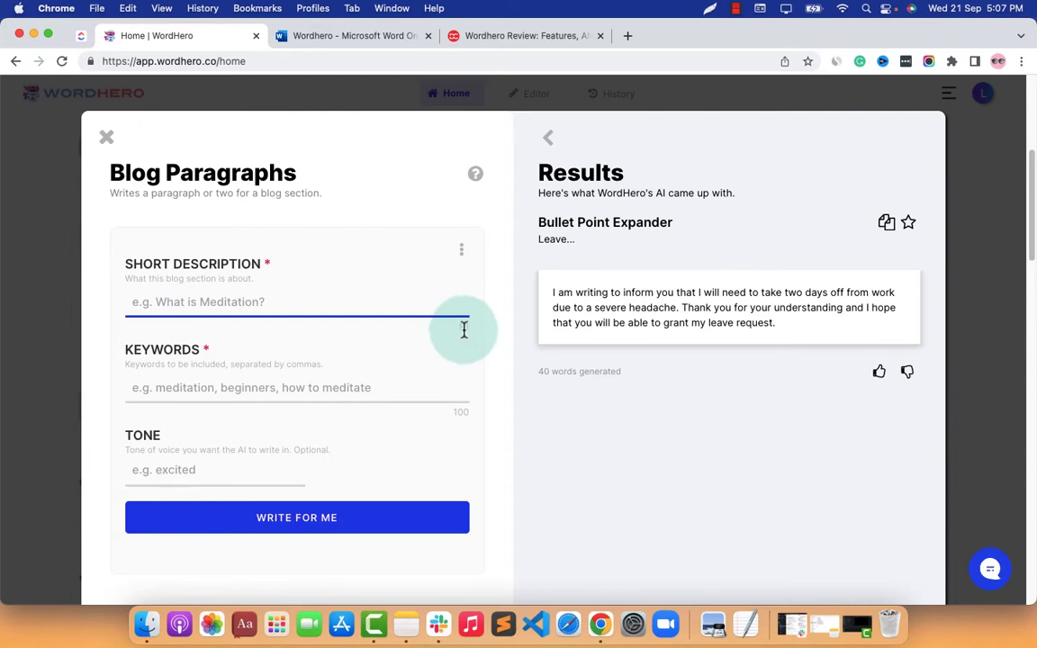
pyautogui.click(247, 455)
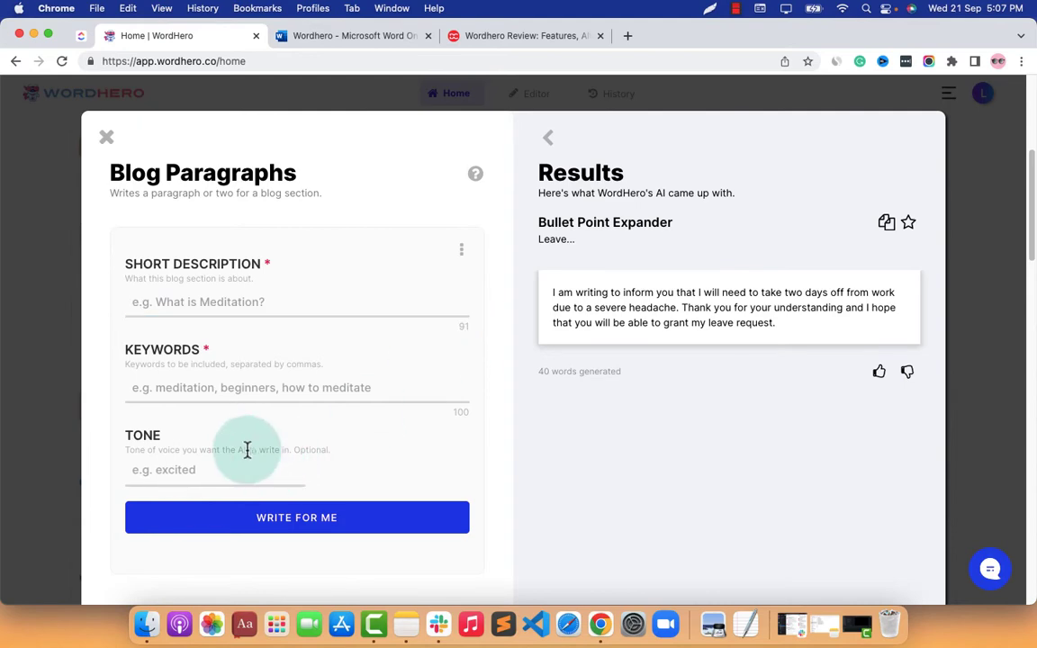
pyautogui.click(108, 140)
pyautogui.scroll(-8, 540, 270)
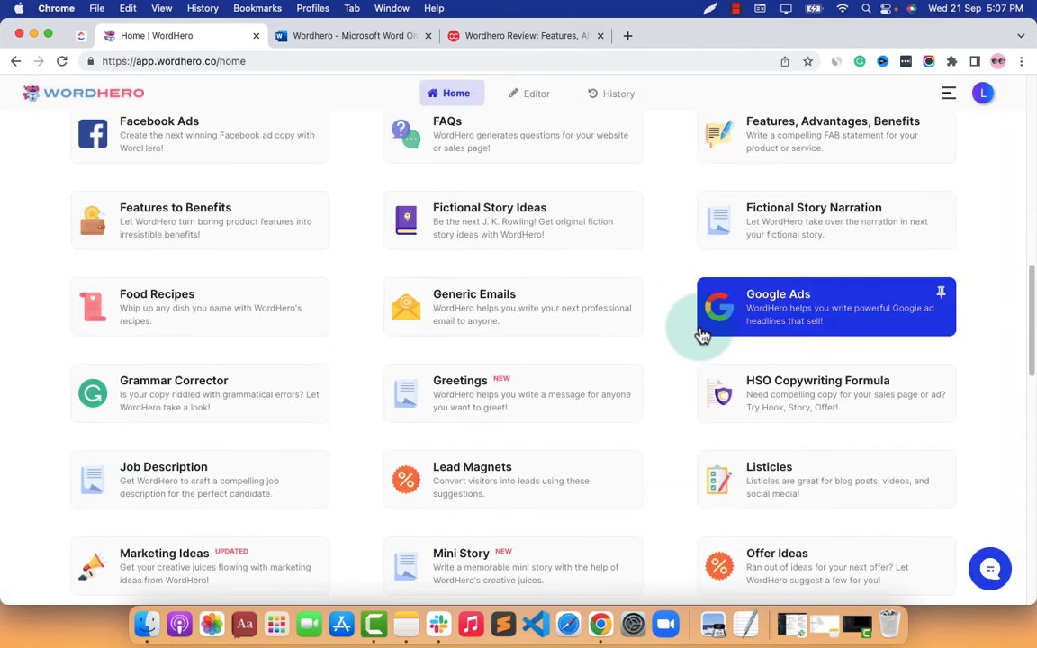
# Switch to the DroidCrunch review and examine its Bullet Point Expander, Blog Content, Tone Changer and Grammar Corrector sections
pyautogui.click(517, 35)
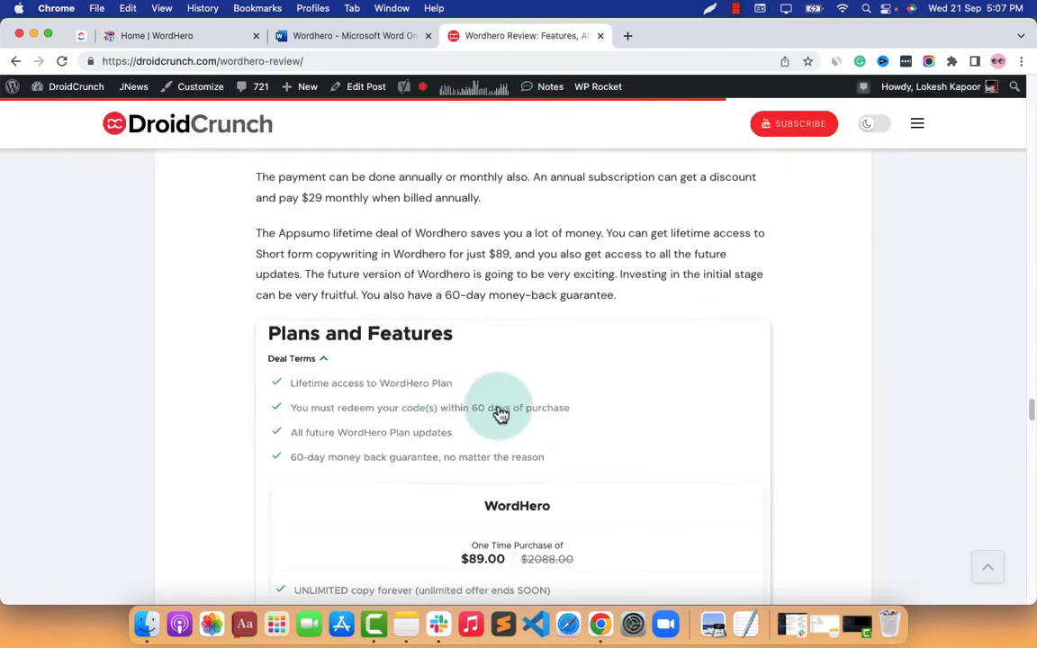
pyautogui.scroll(-10, 501, 412)
pyautogui.scroll(15, 502, 407)
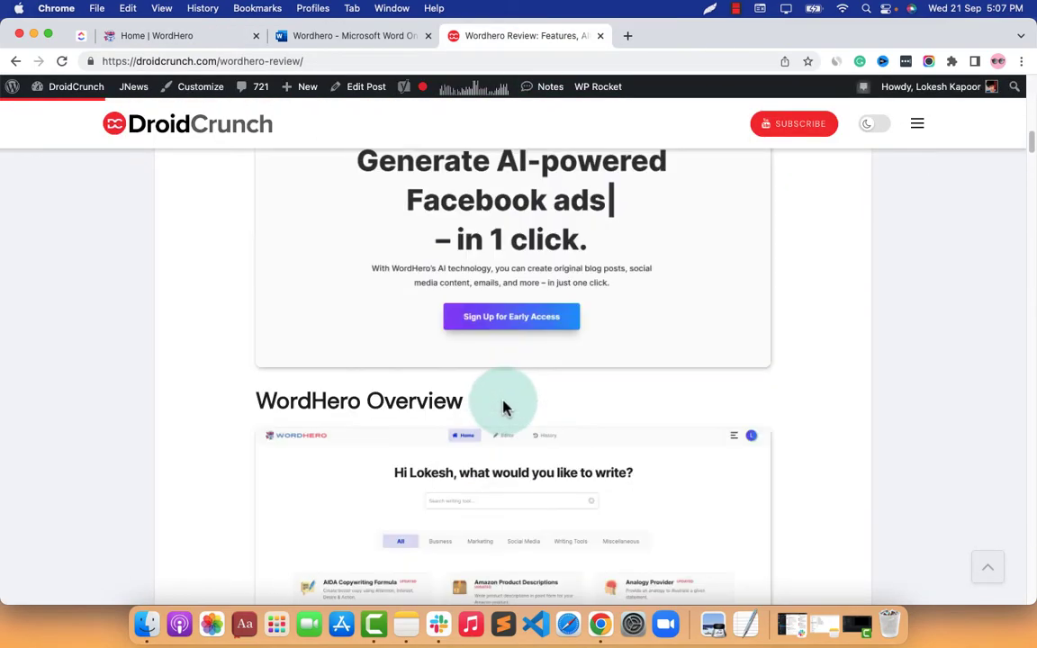
pyautogui.scroll(-4, 504, 401)
pyautogui.scroll(-6, 503, 400)
pyautogui.scroll(-10, 503, 407)
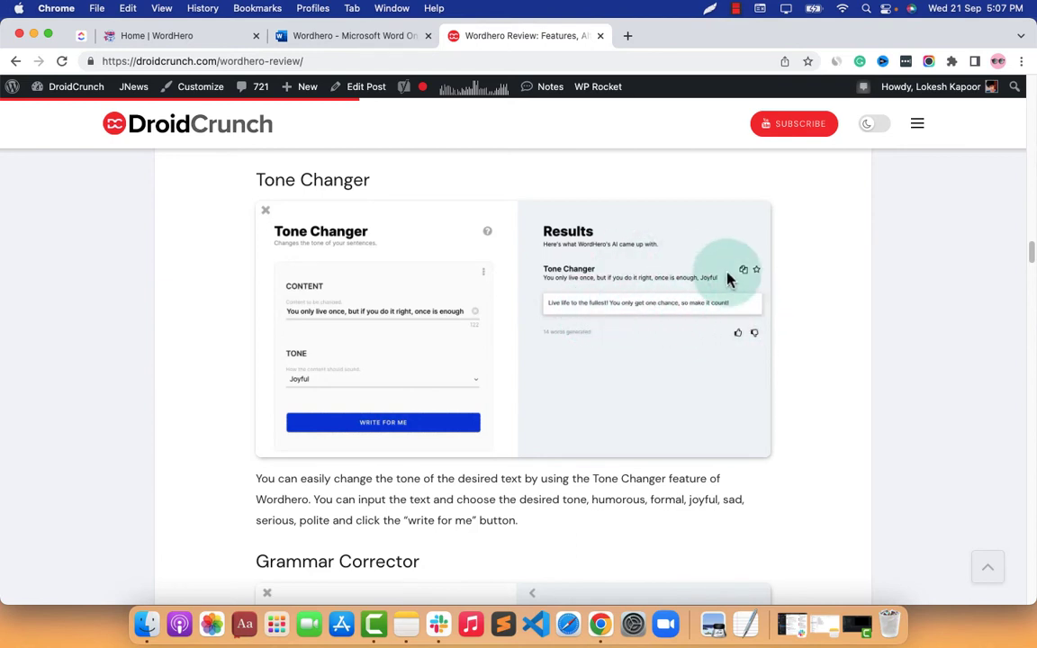
pyautogui.scroll(-4, 370, 301)
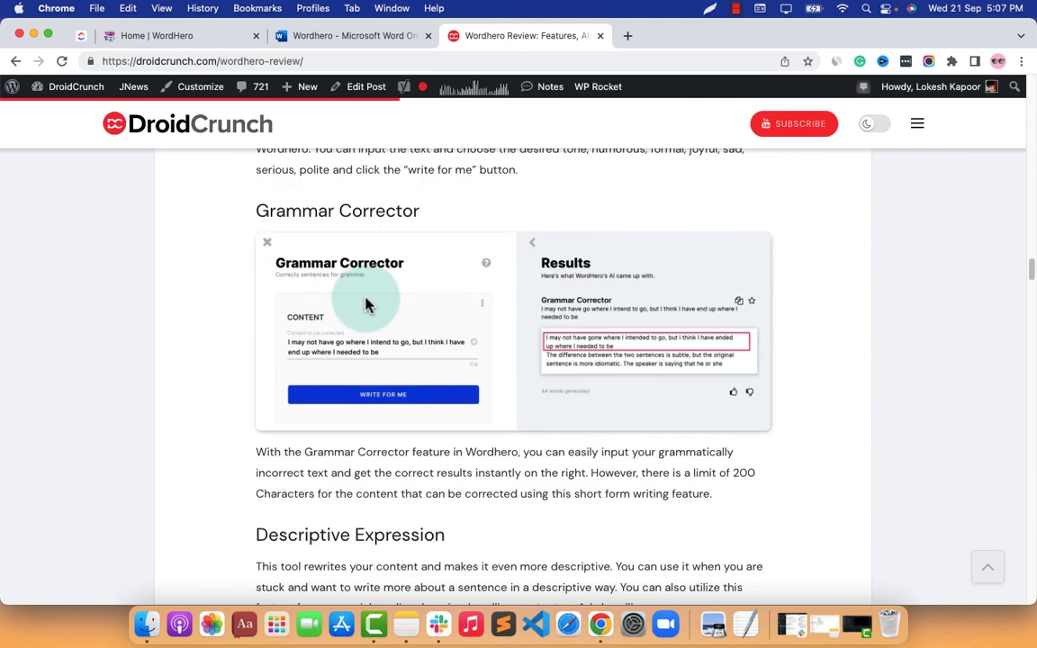
pyautogui.scroll(5, 365, 292)
pyautogui.scroll(-1, 555, 355)
pyautogui.scroll(3, 551, 347)
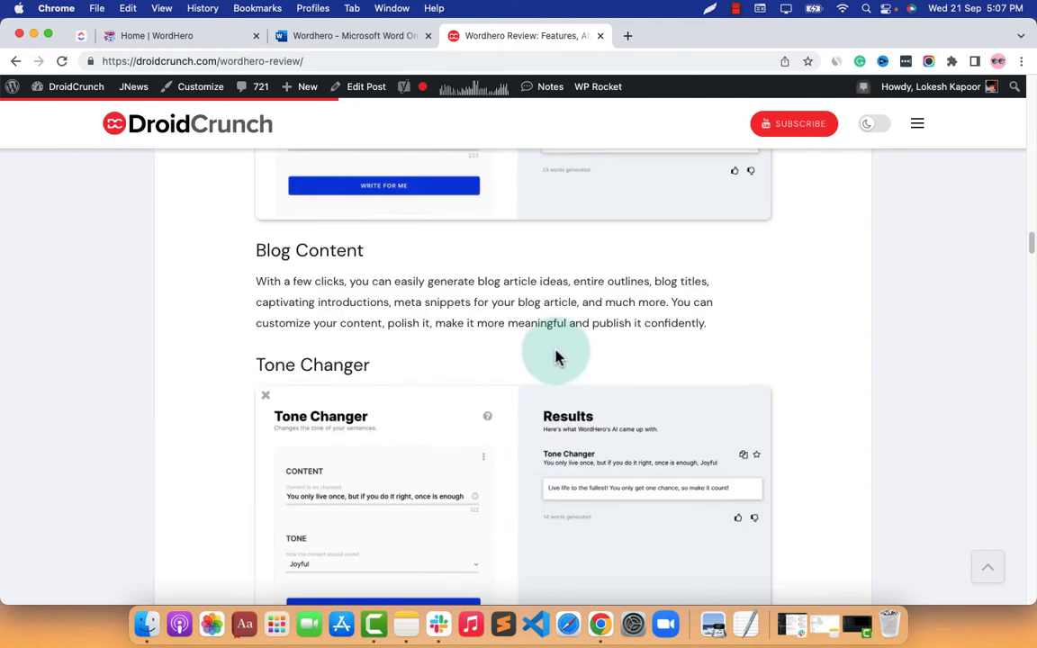
pyautogui.scroll(4, 555, 353)
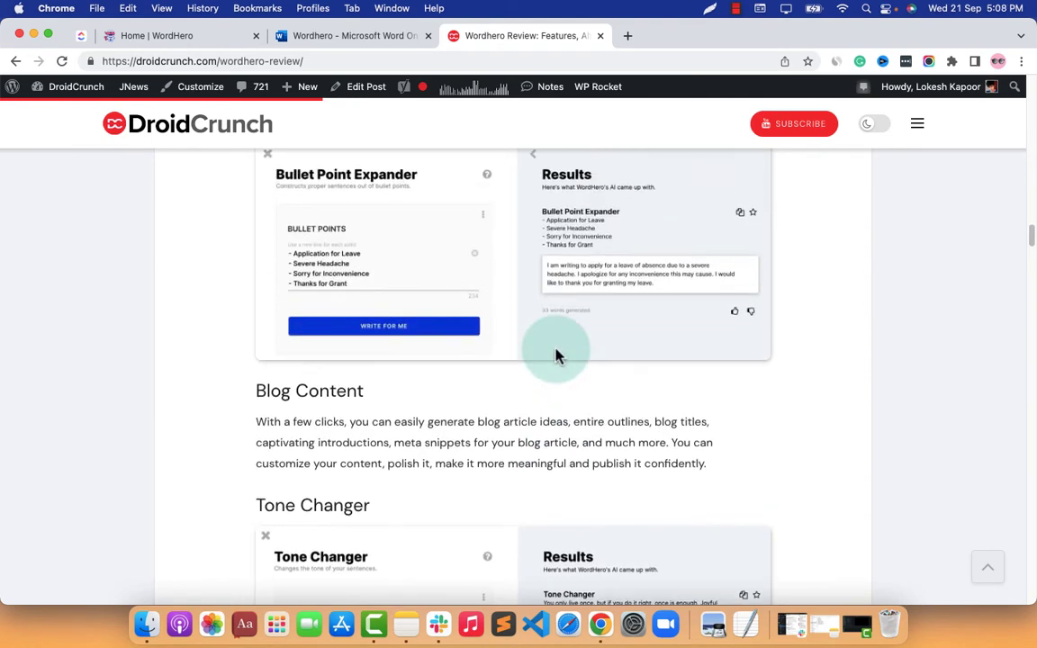
pyautogui.scroll(-15, 556, 355)
pyautogui.scroll(8, 555, 354)
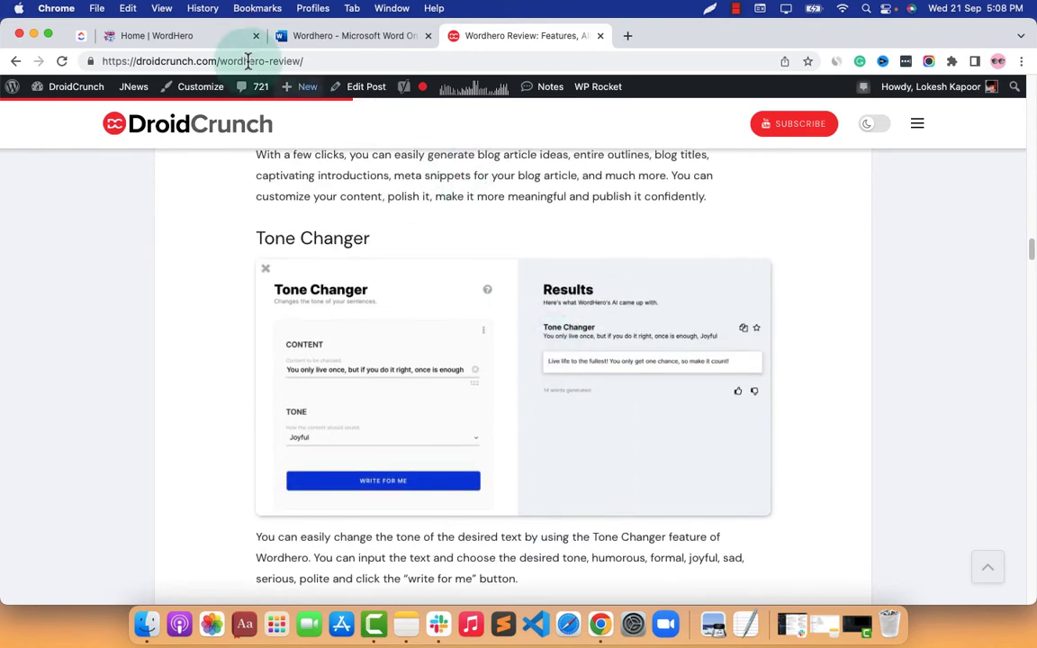
# Return to WordHero, open the long-form editor page, and examine the Unlimited Editor Add-on's price, features and refund note
pyautogui.click(144, 36)
pyautogui.scroll(10, 405, 180)
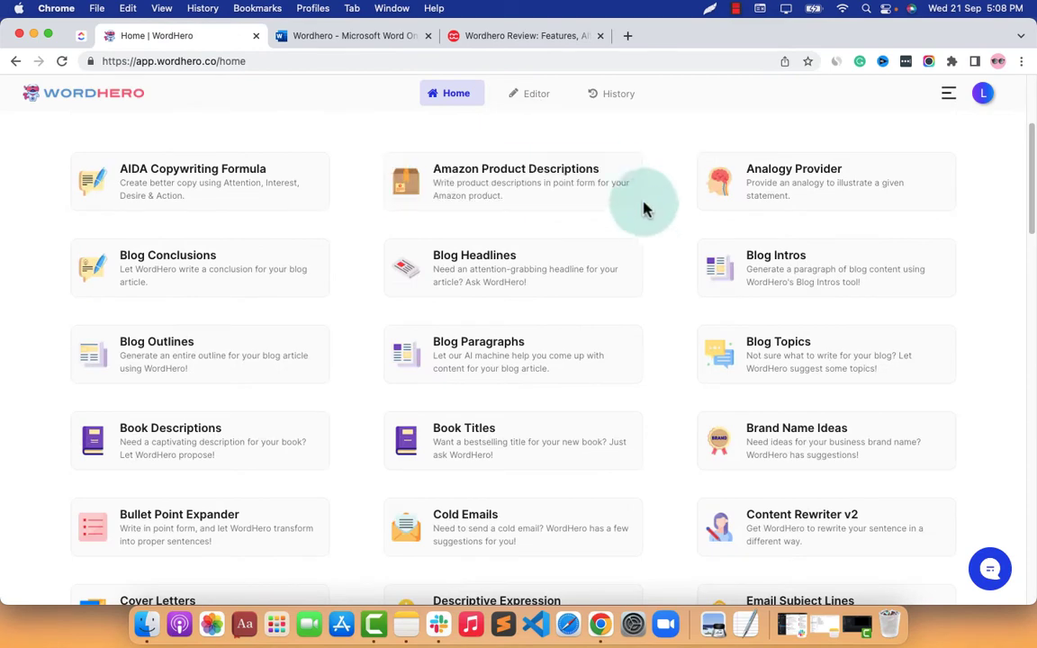
pyautogui.scroll(5, 644, 208)
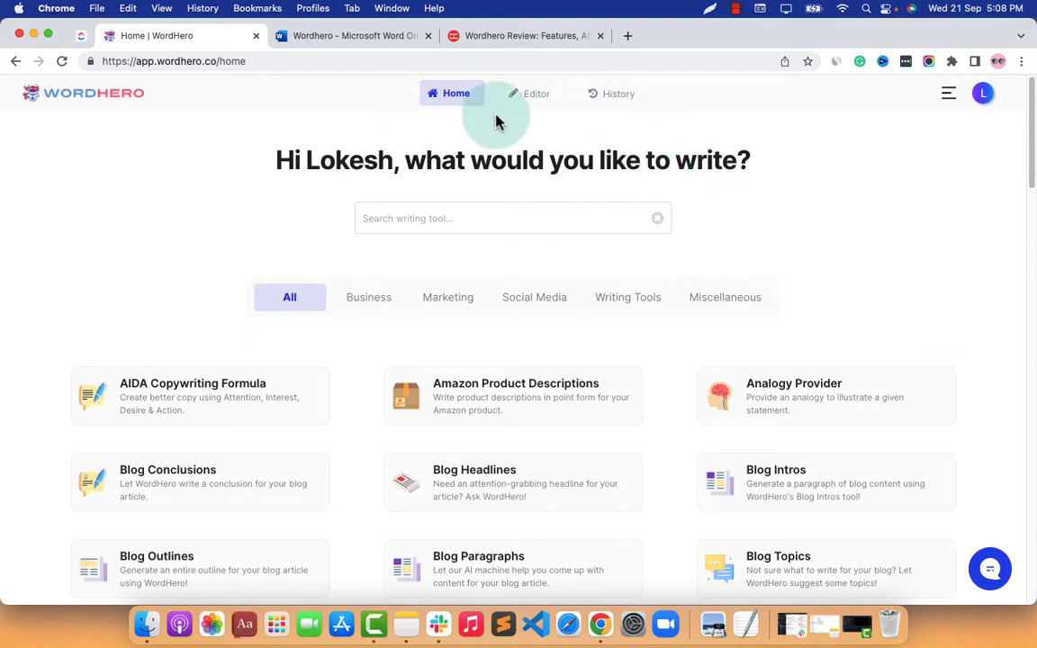
pyautogui.click(528, 99)
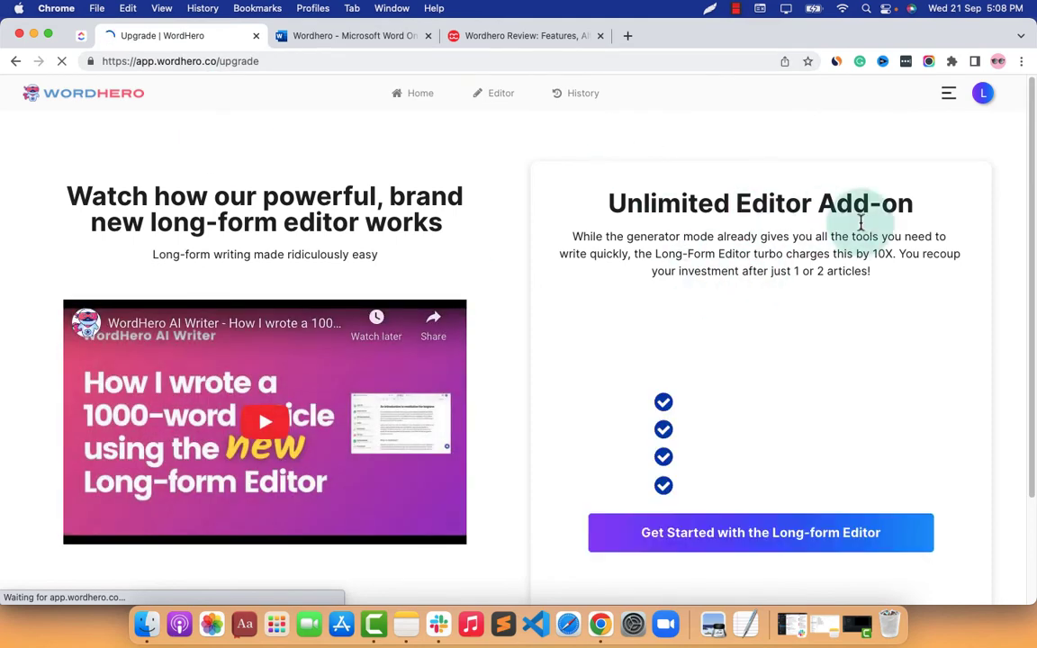
pyautogui.scroll(-3, 867, 269)
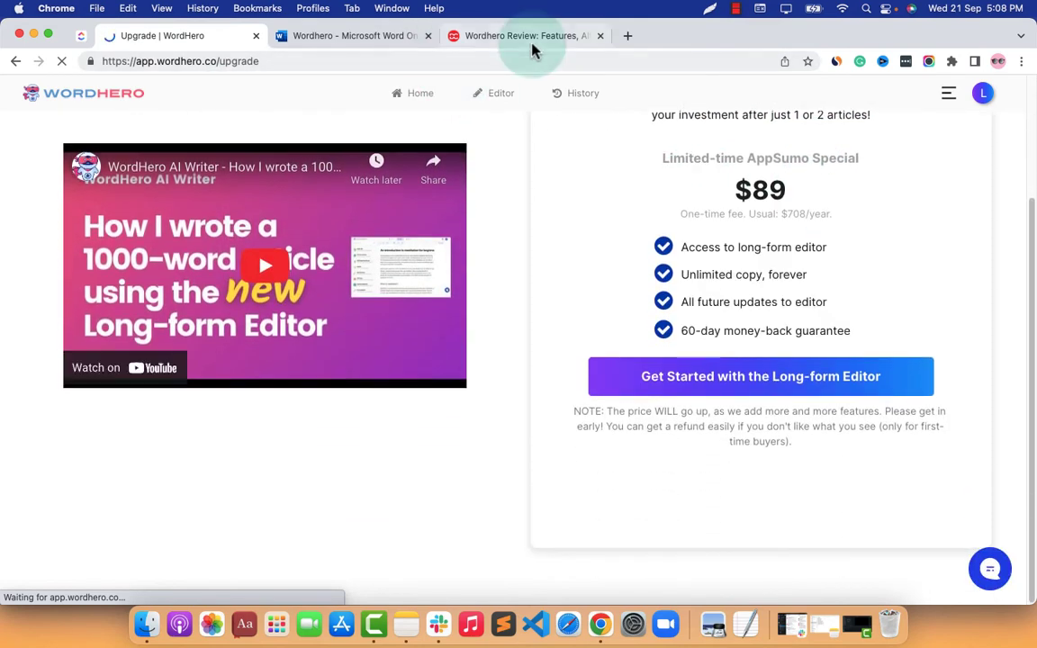
# Switch to the Wordhero Word document and look over the email bullet points and the list of tools
pyautogui.click(362, 36)
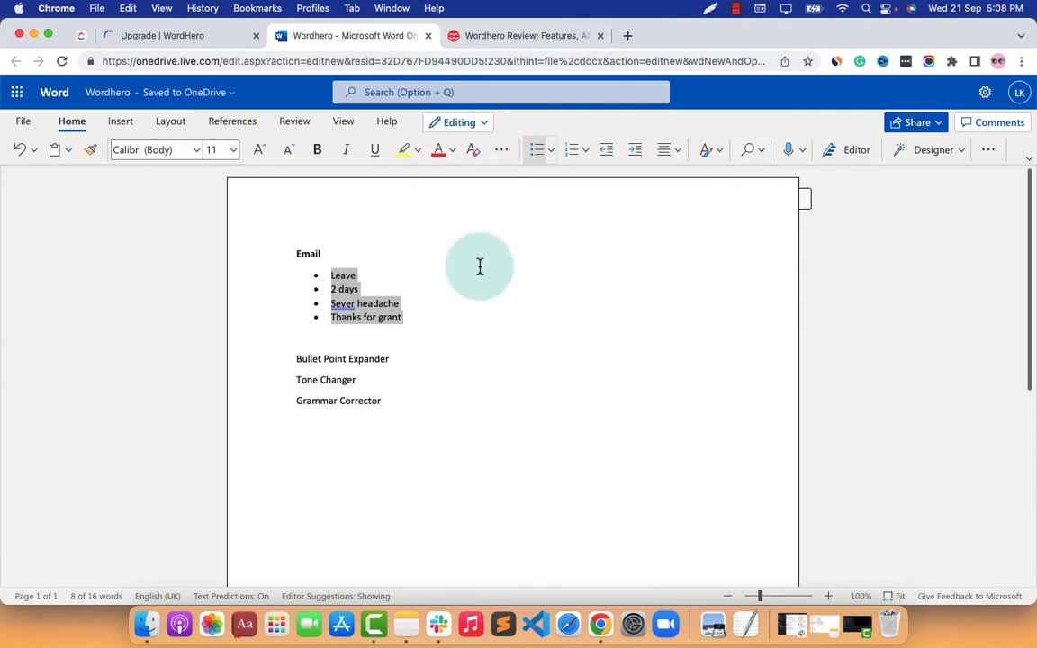
pyautogui.scroll(-3, 479, 267)
pyautogui.scroll(3, 503, 278)
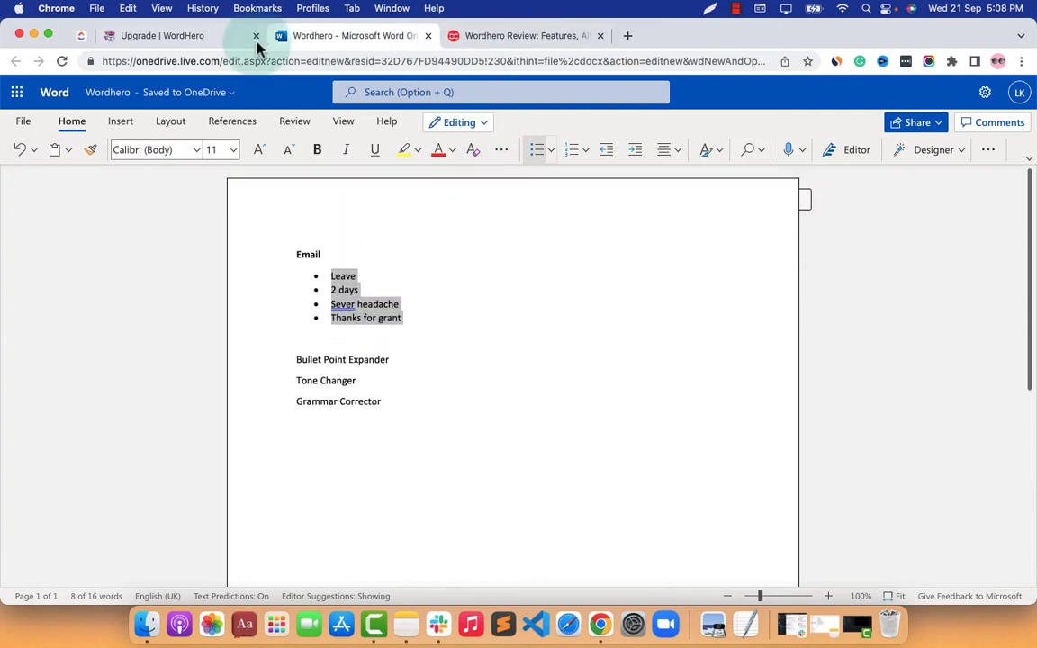
# Return to the WordHero upgrade page, review the Unlimited Editor Add-on offer, and switch back to the Word document
pyautogui.click(231, 36)
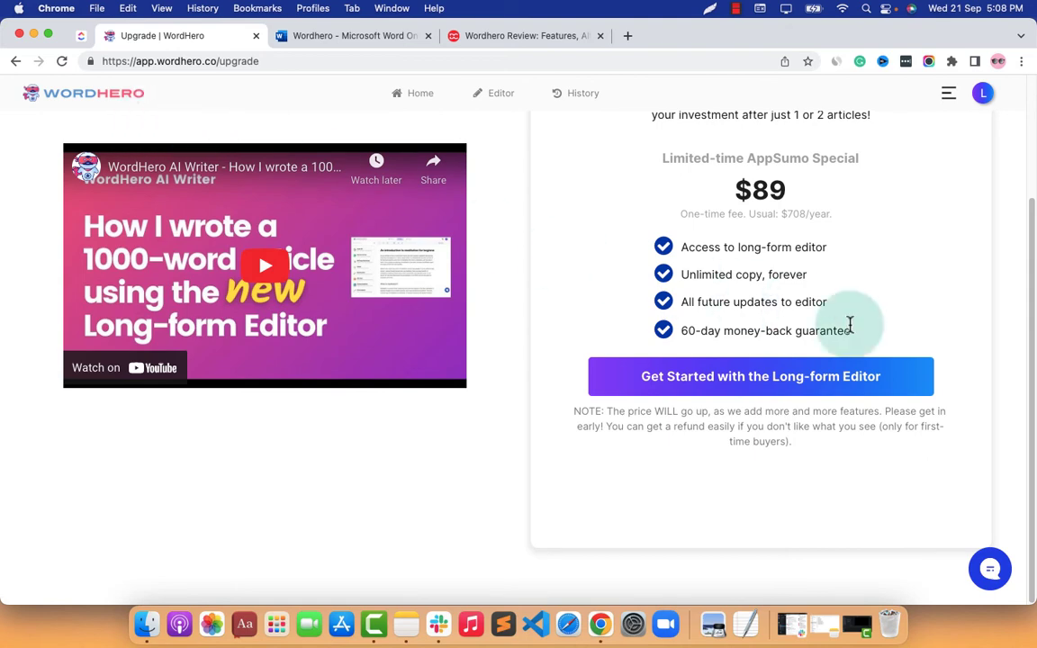
pyautogui.scroll(4, 1000, 151)
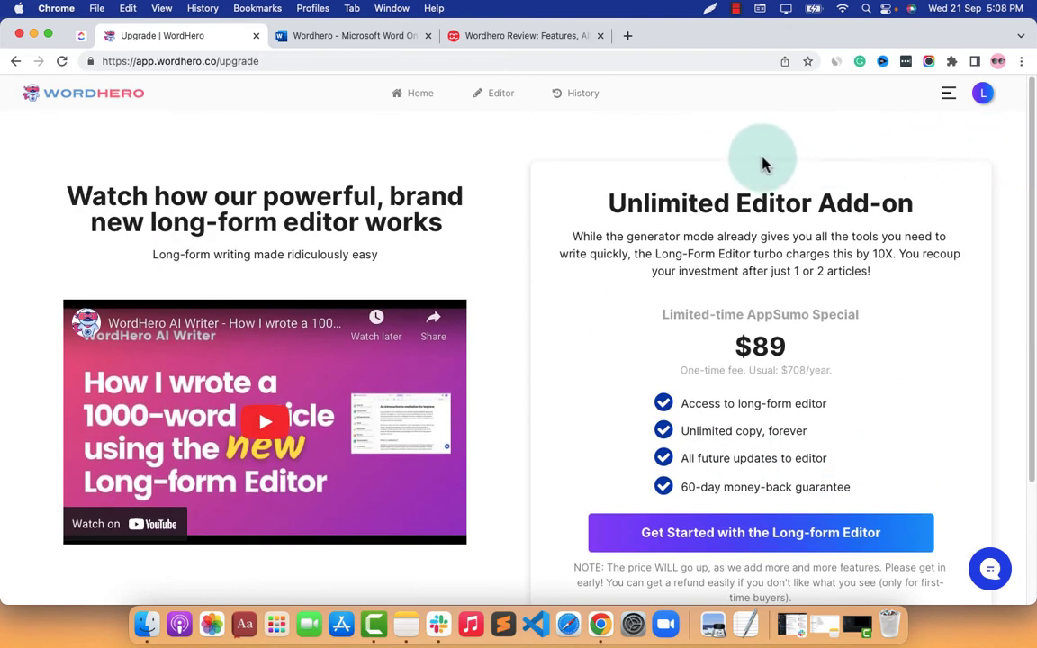
pyautogui.click(320, 36)
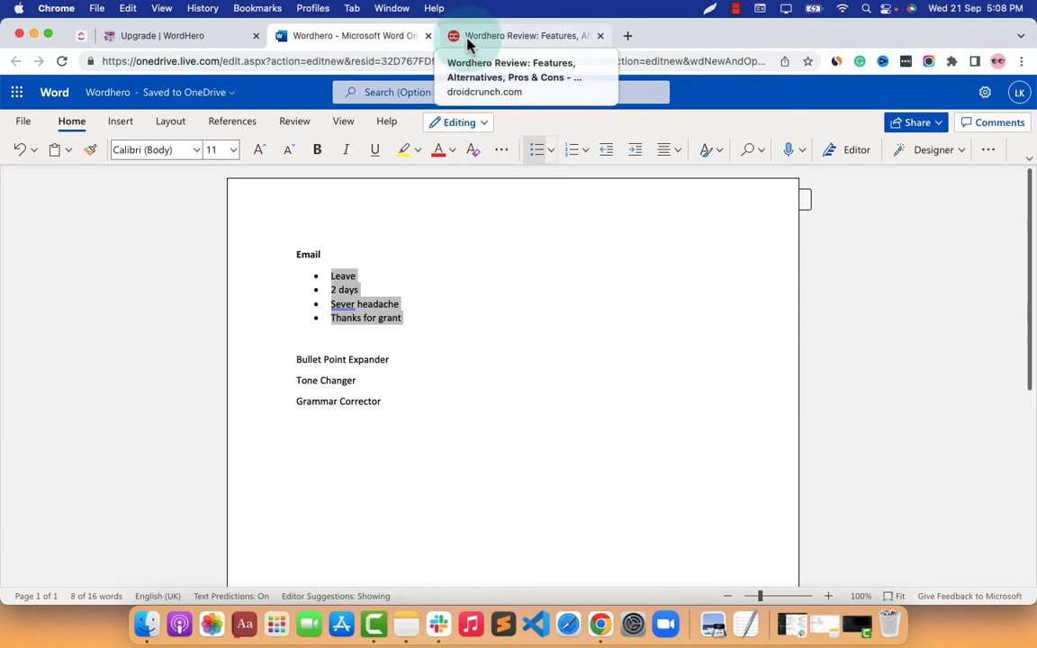
# Open WordHero's home page and look through the complete list of writing tools
pyautogui.click(179, 40)
pyautogui.click(411, 110)
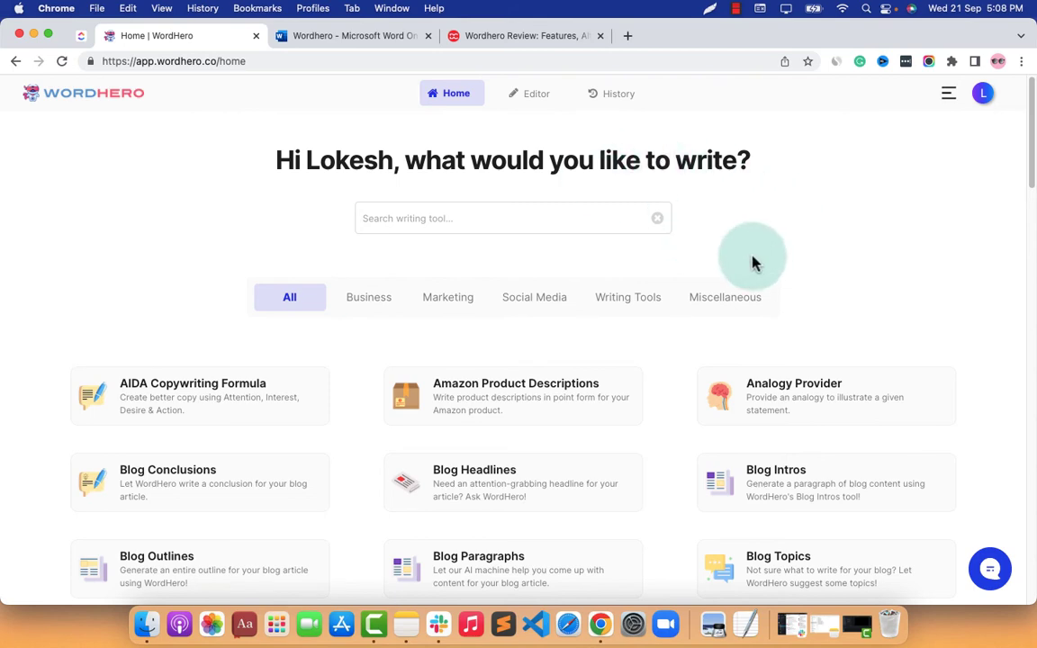
pyautogui.scroll(-20, 756, 262)
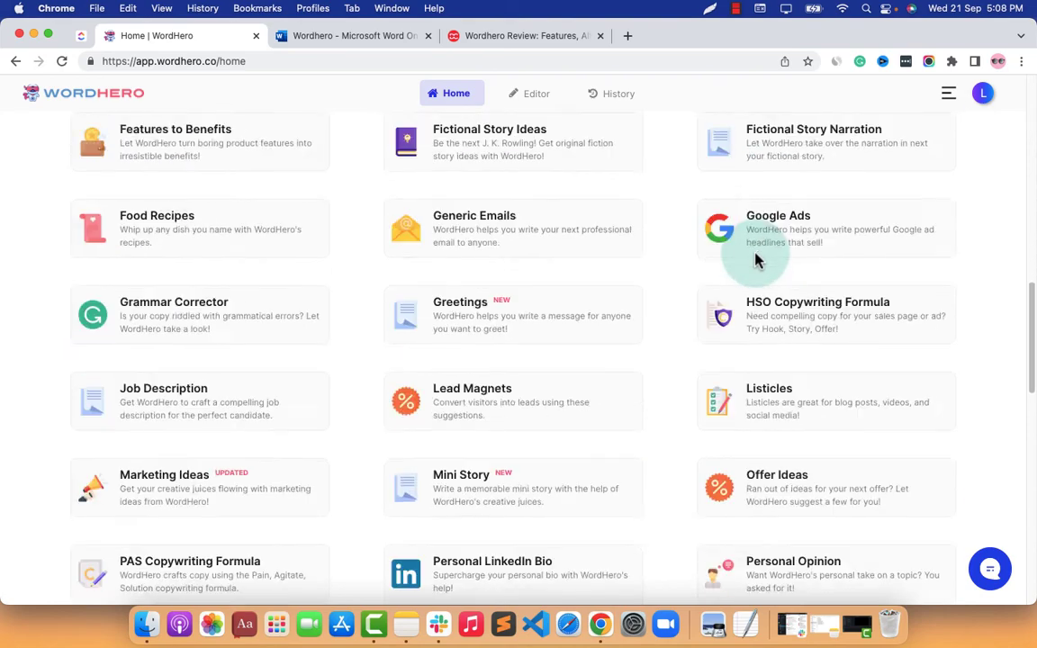
pyautogui.scroll(-2, 758, 262)
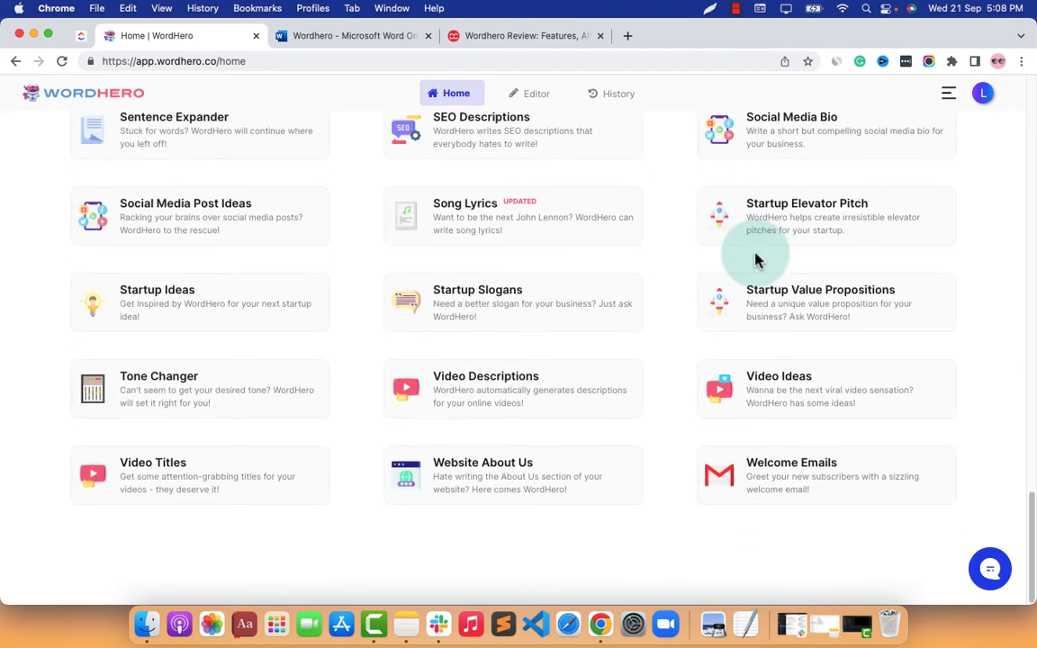
pyautogui.scroll(10, 937, 463)
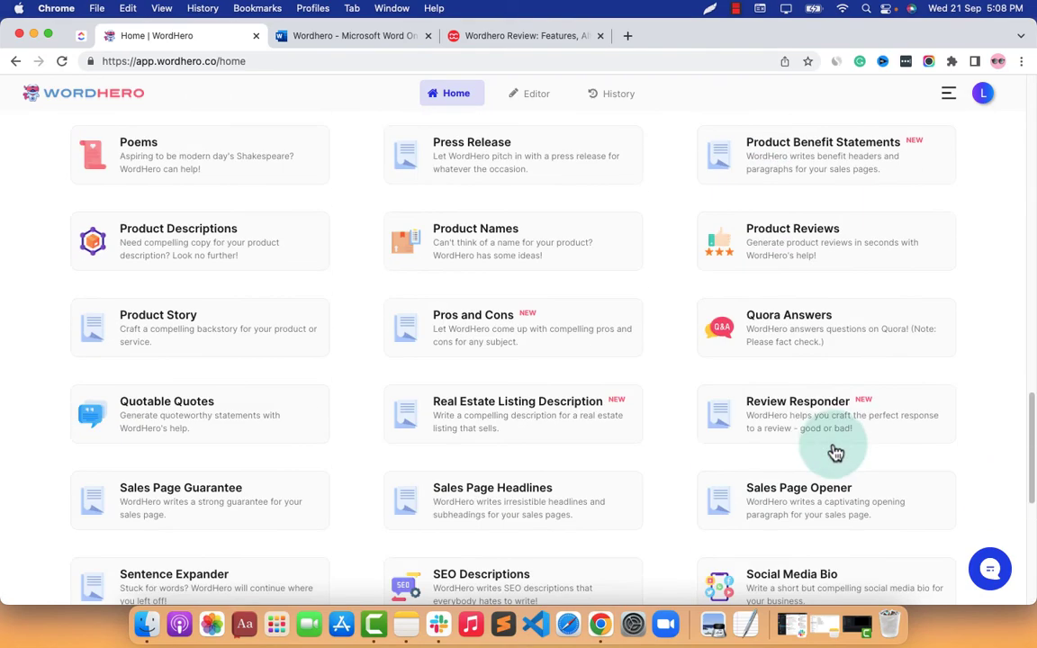
pyautogui.scroll(-10, 837, 445)
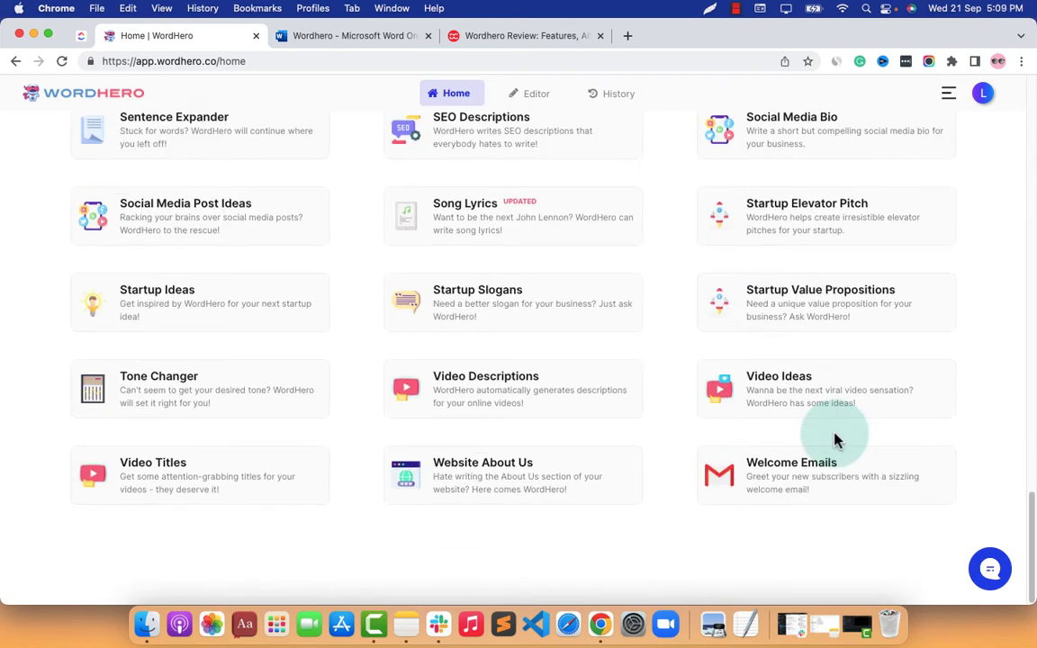
pyautogui.scroll(1, 882, 387)
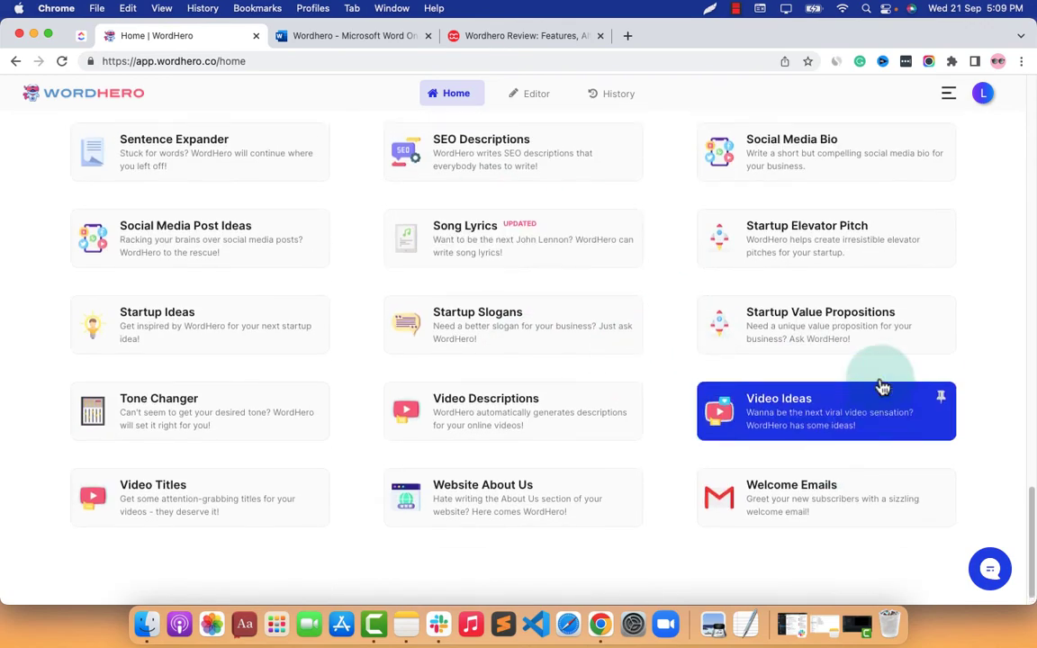
pyautogui.scroll(20, 883, 387)
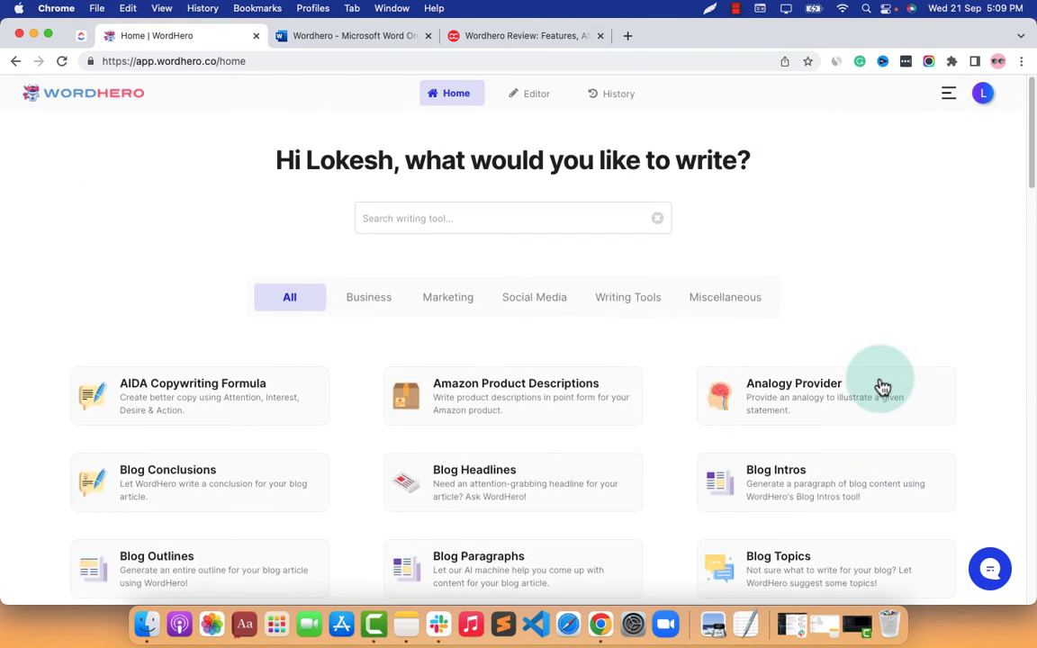
pyautogui.moveTo(1032, 174); pyautogui.dragTo(1028, 51)
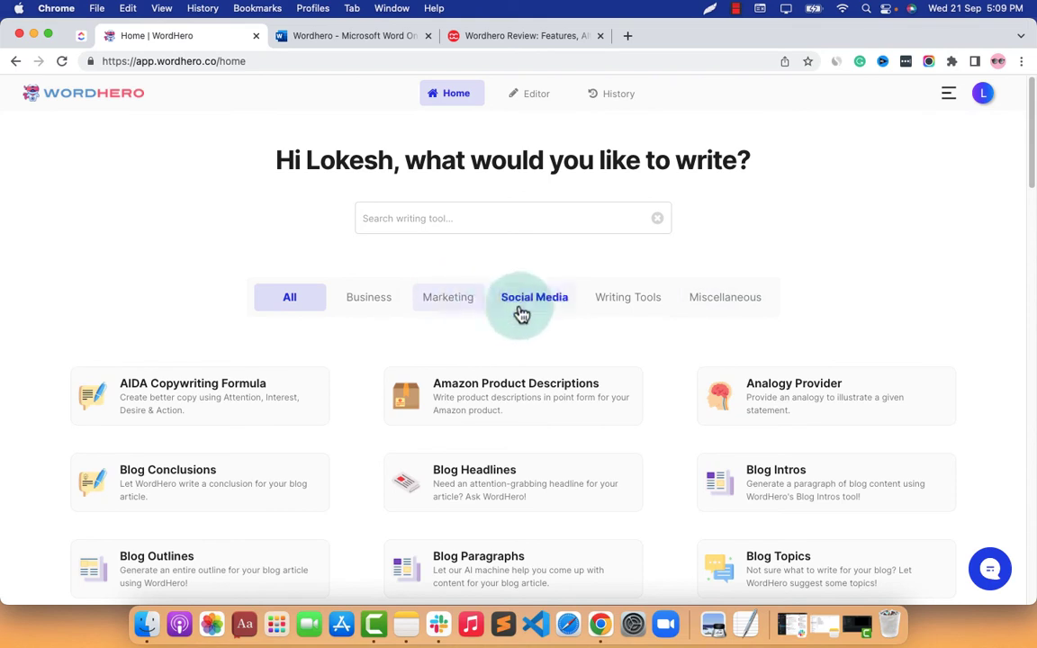
# Filter the writing tools to the Miscellaneous category, look over its tools, and highlight the page's greeting heading
pyautogui.click(736, 306)
pyautogui.scroll(-4, 729, 315)
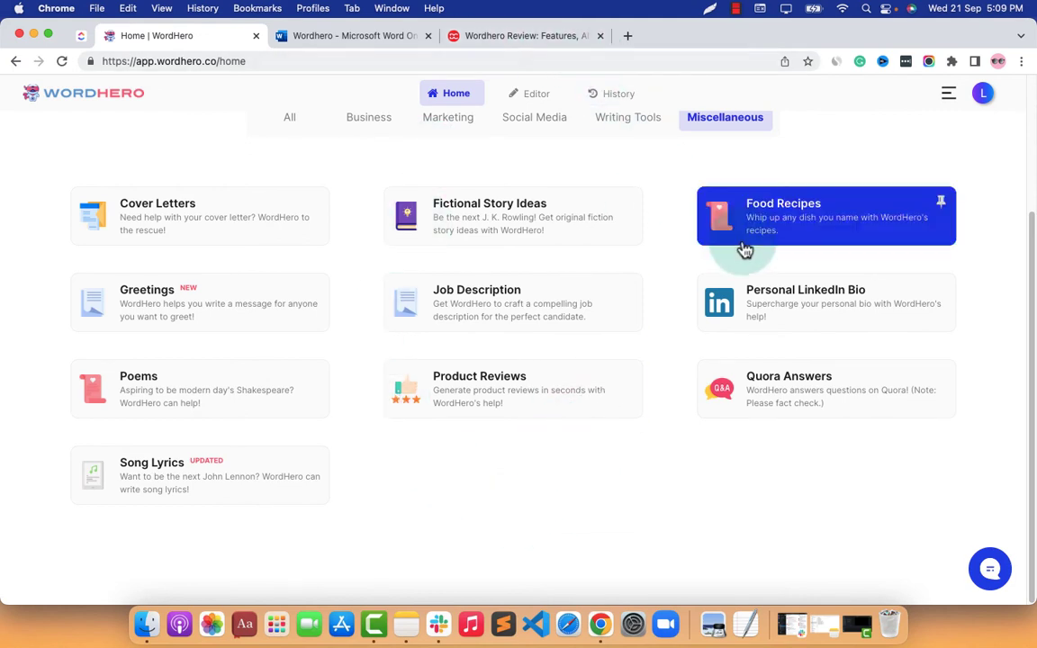
pyautogui.moveTo(1031, 232); pyautogui.dragTo(1034, 120)
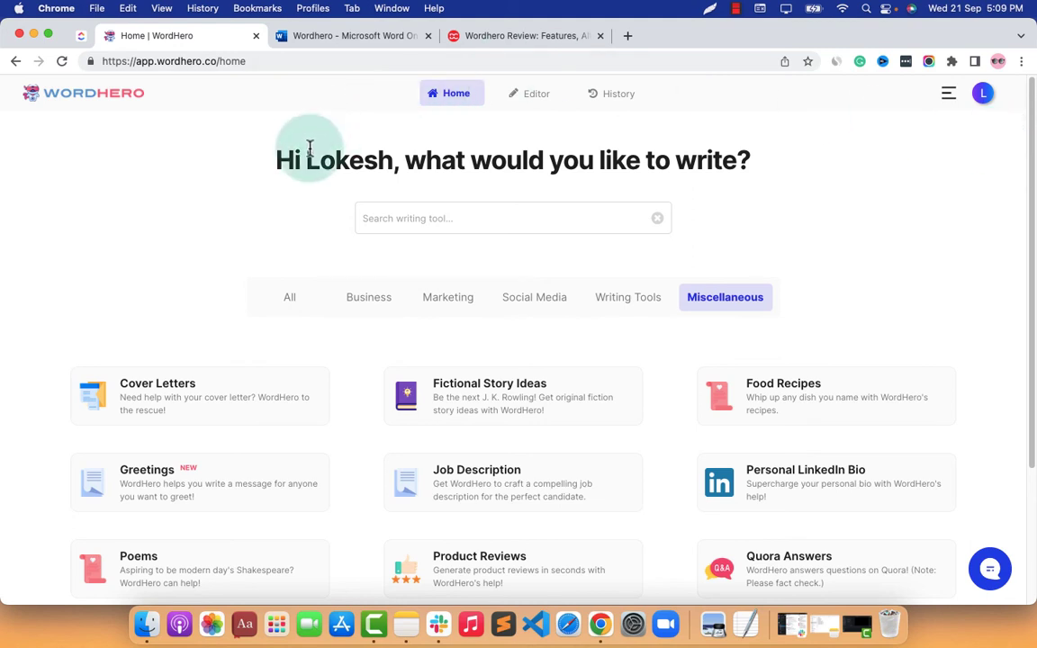
pyautogui.moveTo(276, 161); pyautogui.dragTo(752, 162)
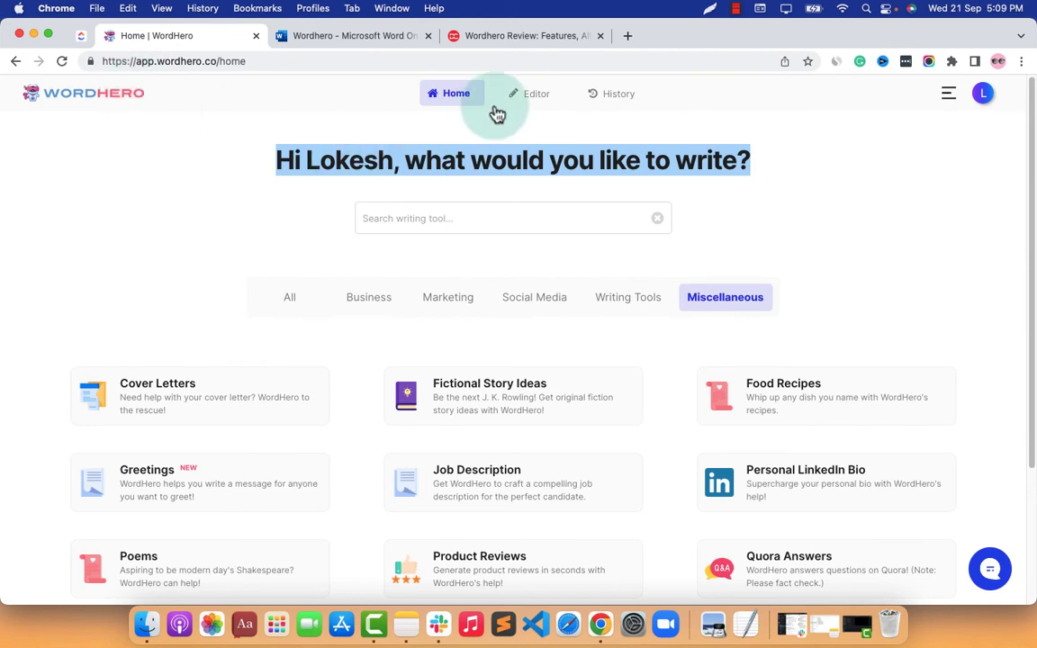
pyautogui.scroll(-3, 797, 220)
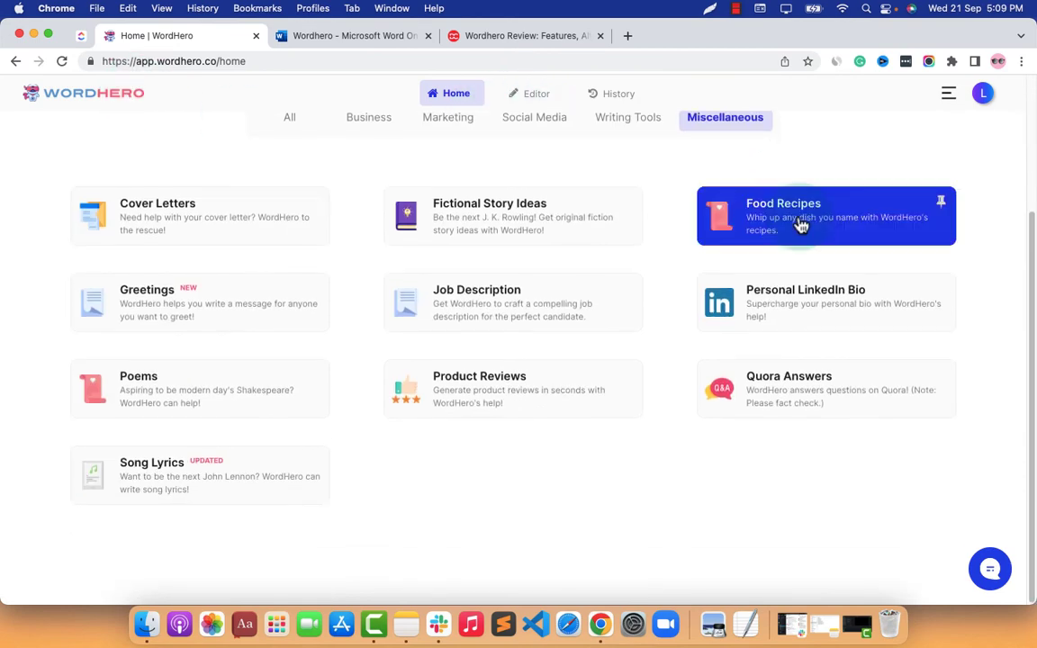
pyautogui.scroll(3, 798, 222)
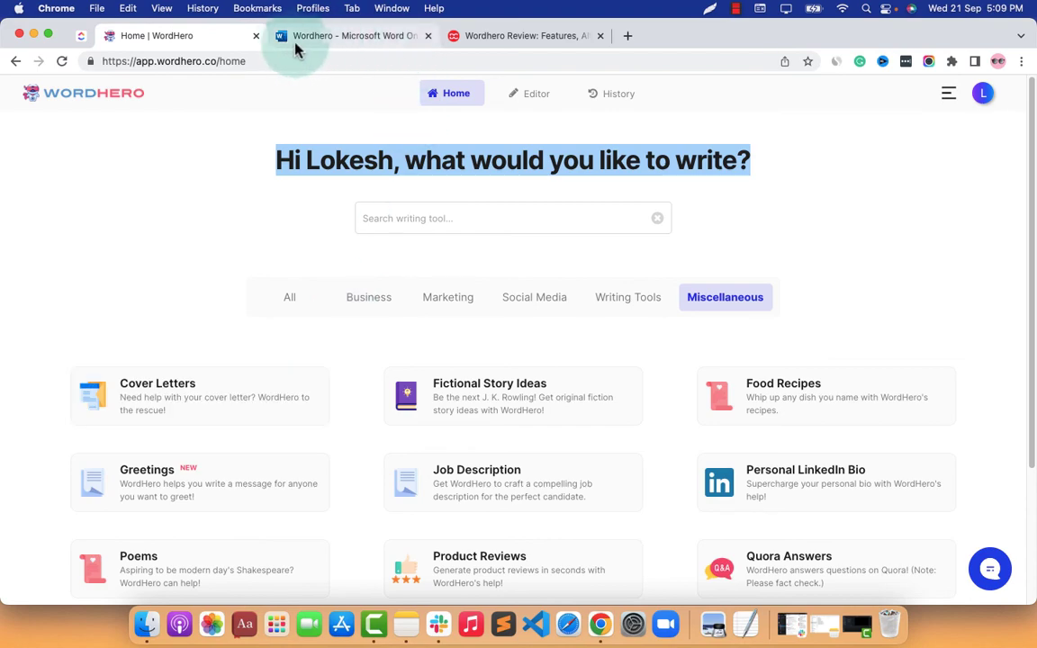
# Examine the pros and cons and one-time purchase plan in the DroidCrunch review, and return to WordHero with the heading deselected
pyautogui.click(494, 38)
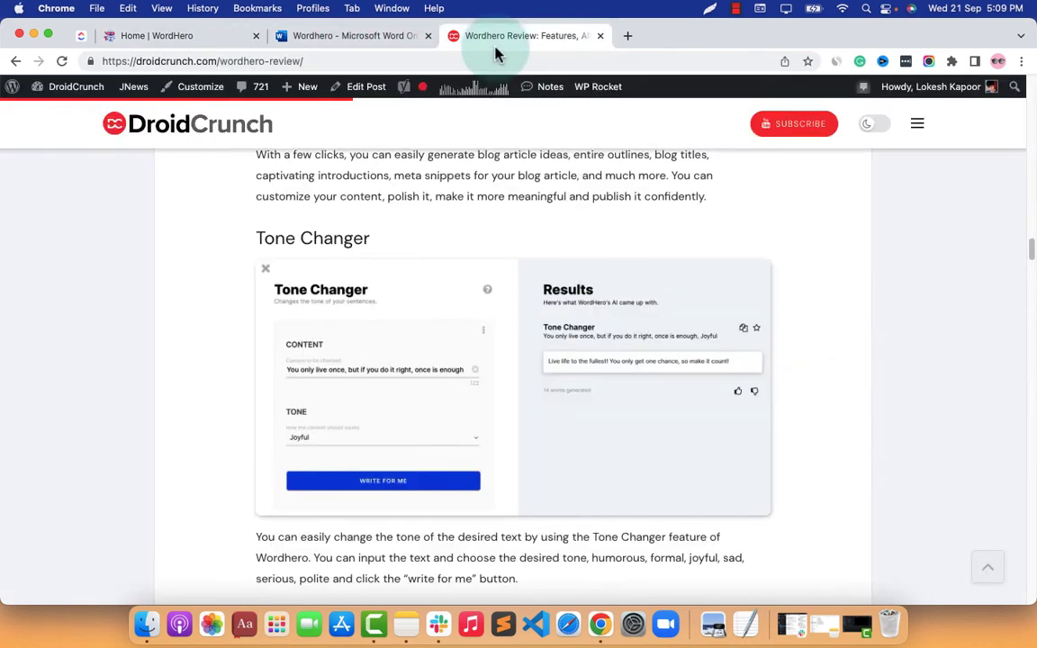
pyautogui.scroll(-20, 594, 261)
pyautogui.scroll(-15, 604, 263)
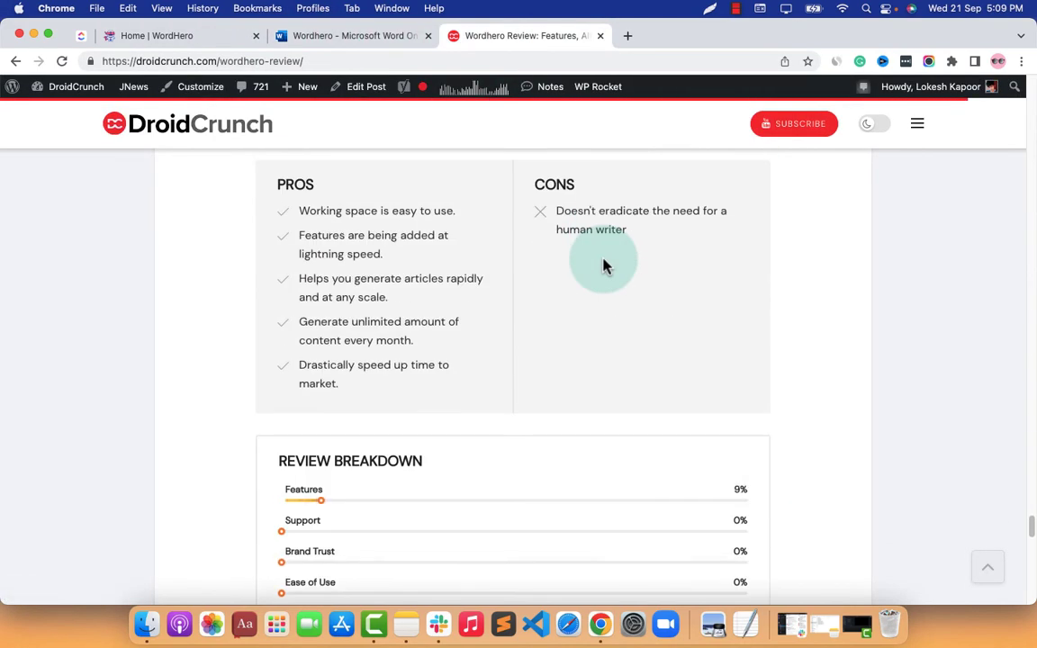
pyautogui.scroll(15, 607, 267)
pyautogui.scroll(-8, 607, 266)
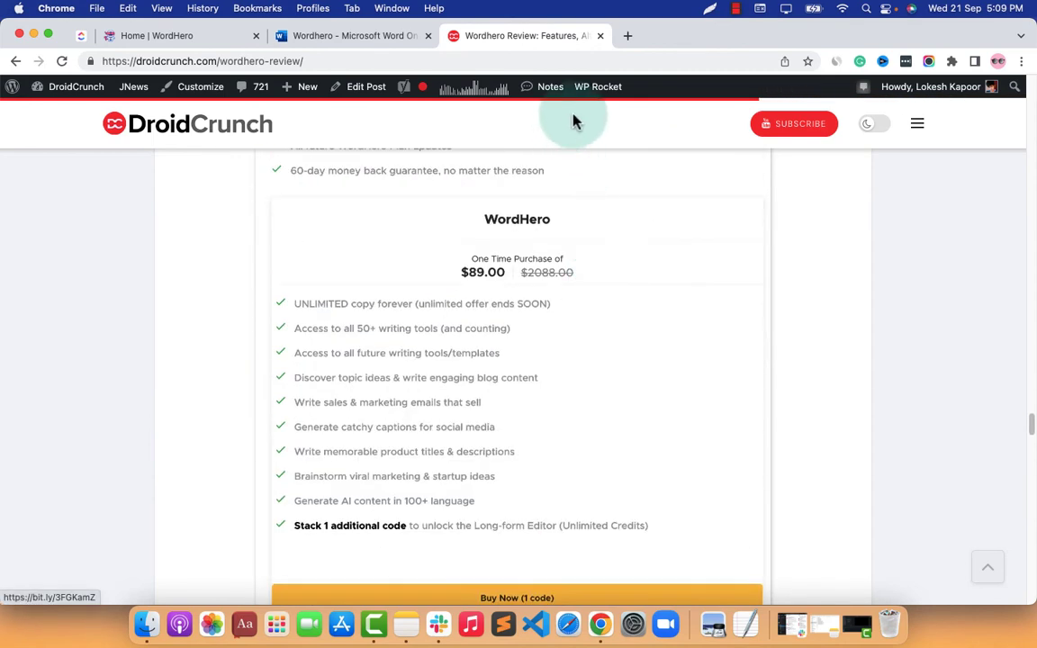
pyautogui.click(192, 36)
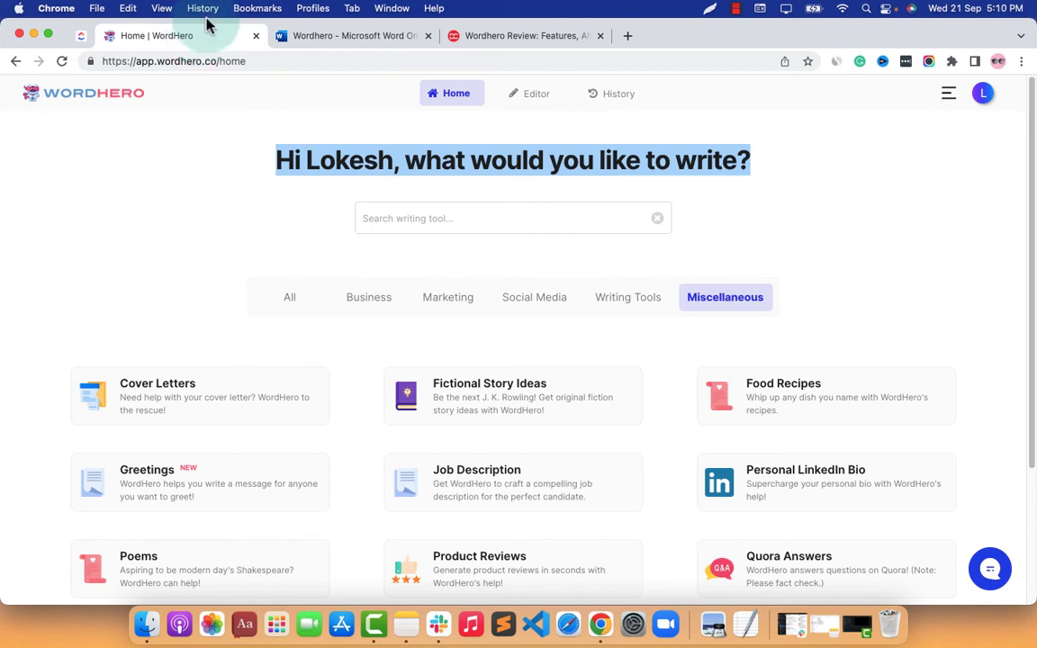
pyautogui.click(705, 214)
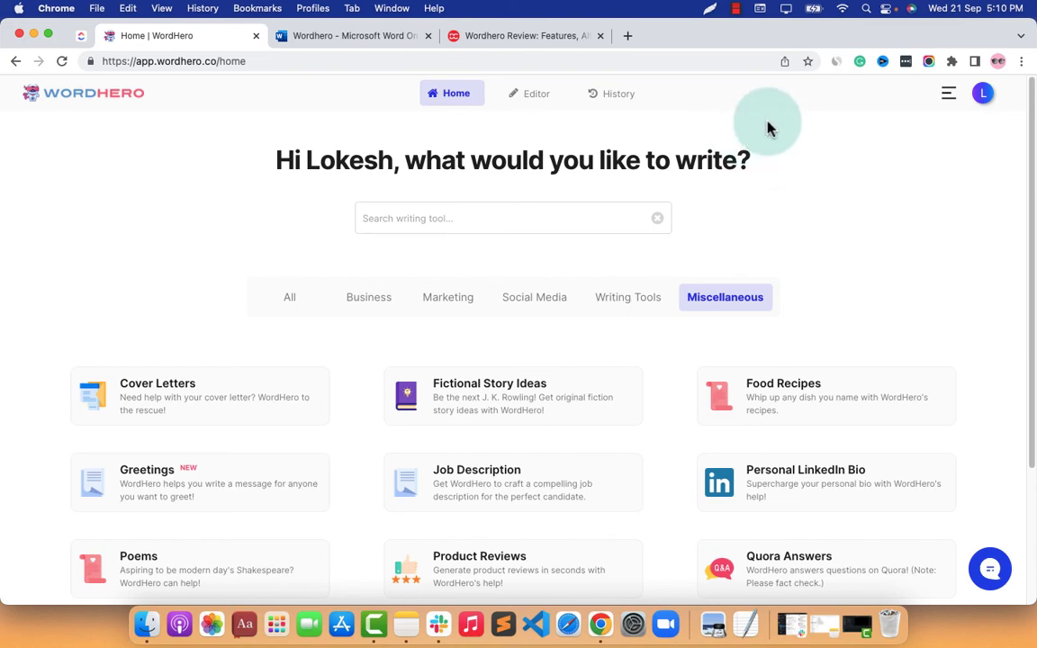
pyautogui.click(736, 9)
pyautogui.click(745, 30)
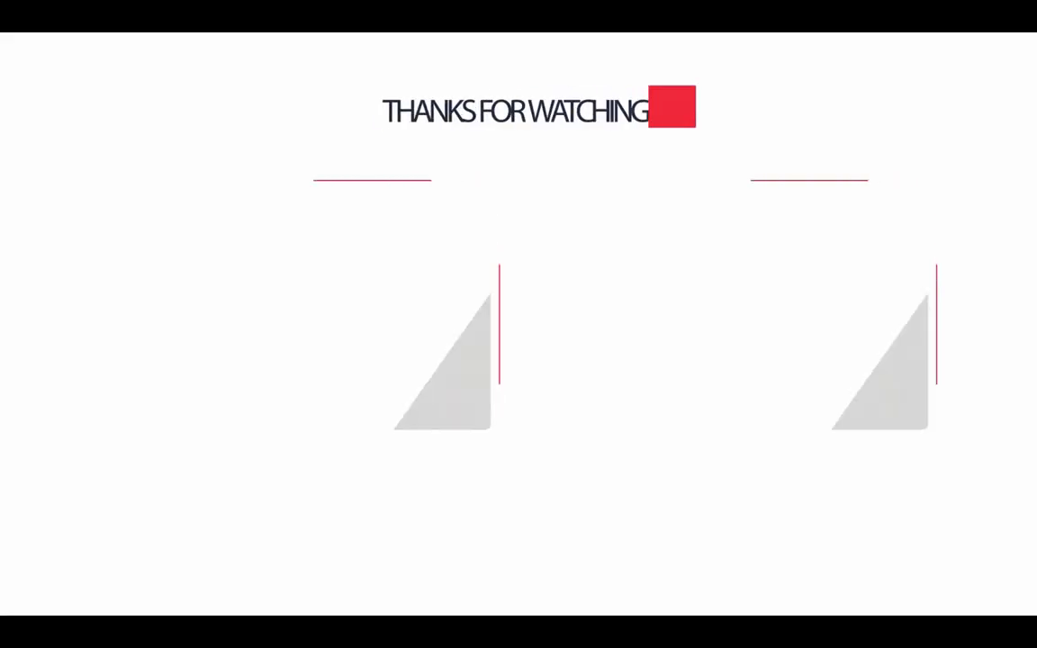